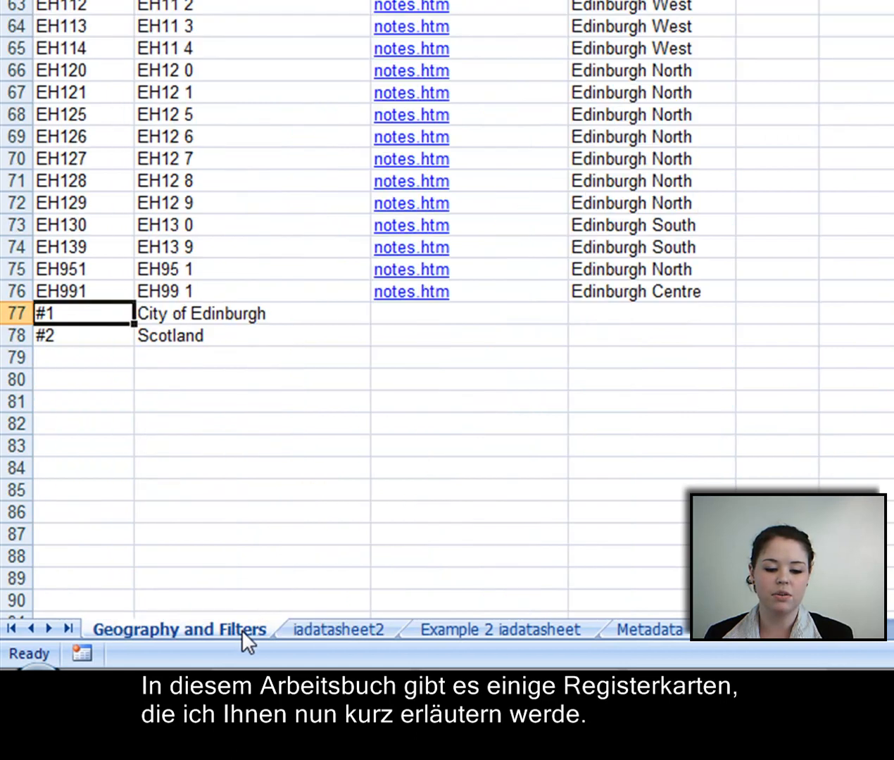
Step: Examine the geometry type, post code sector names and Link column on the Geography and Filters sheet
{"action": "scroll", "coordinate": [328, 409], "scroll_direction": "up", "scroll_amount": 20}
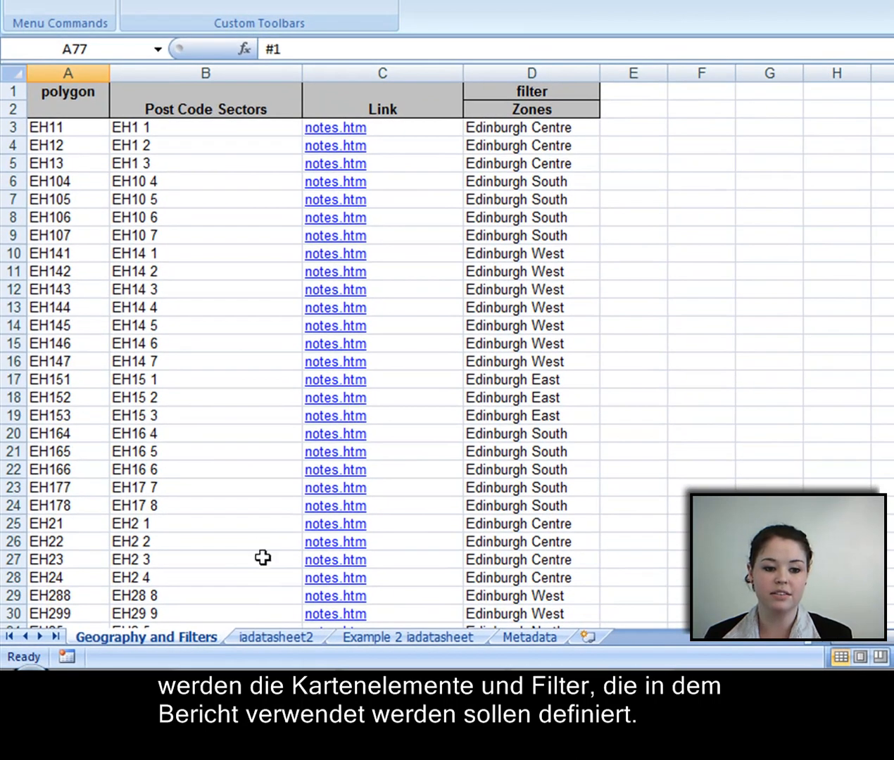
{"action": "left_click", "coordinate": [90, 93]}
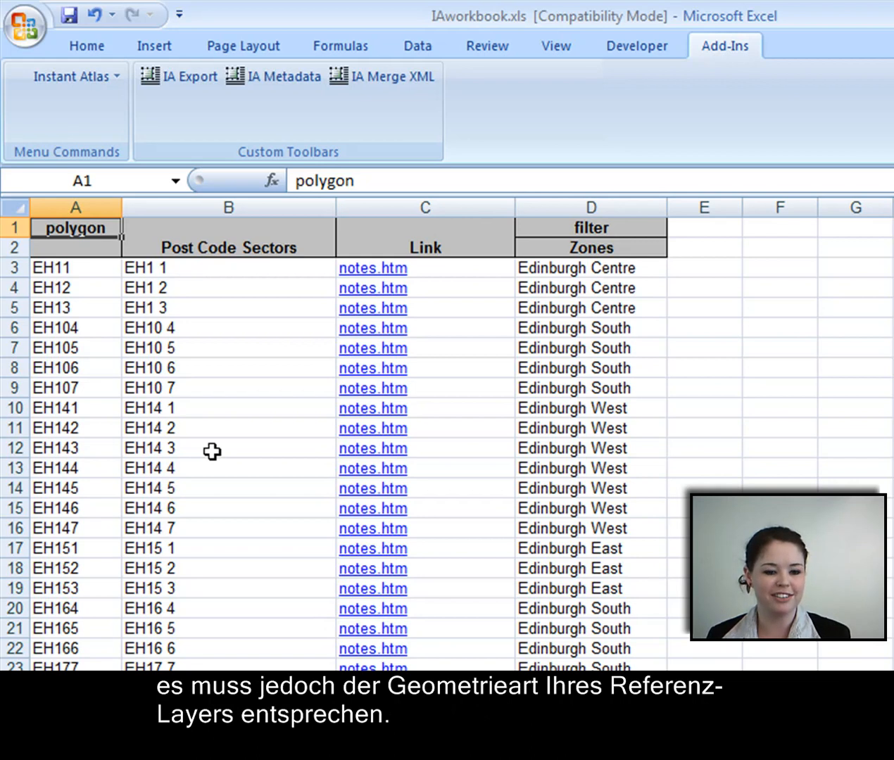
{"action": "left_click", "coordinate": [203, 246]}
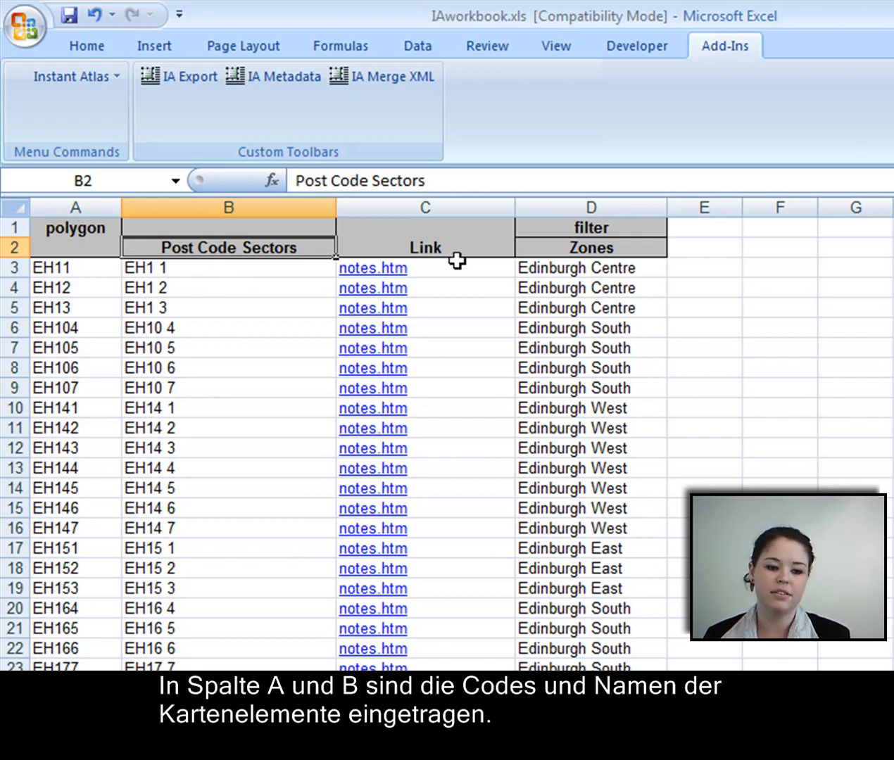
{"action": "left_click", "coordinate": [446, 205]}
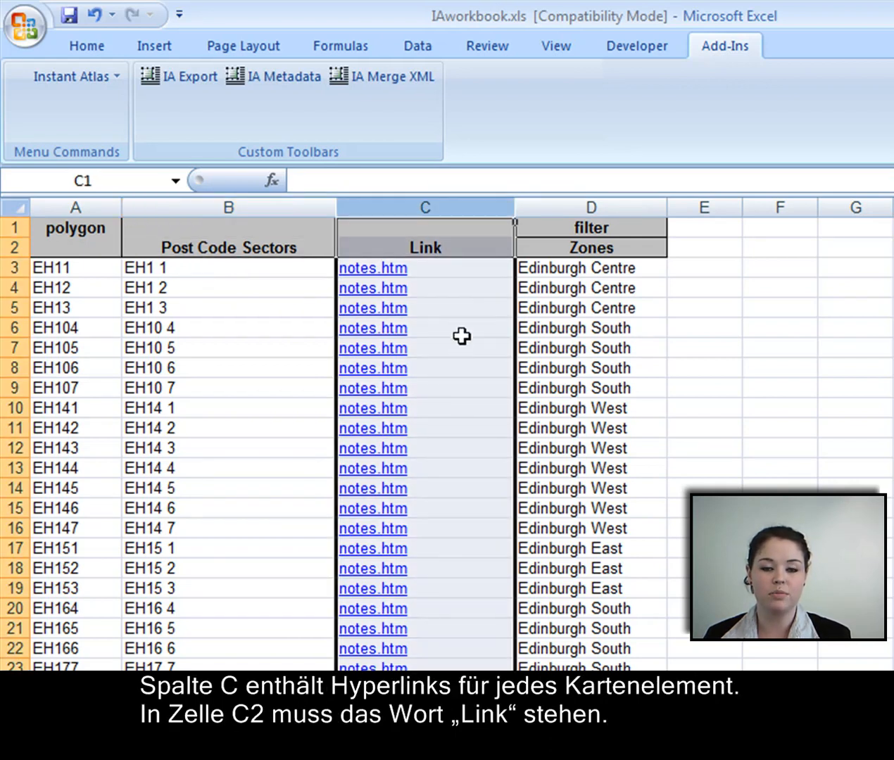
{"action": "left_click", "coordinate": [446, 247]}
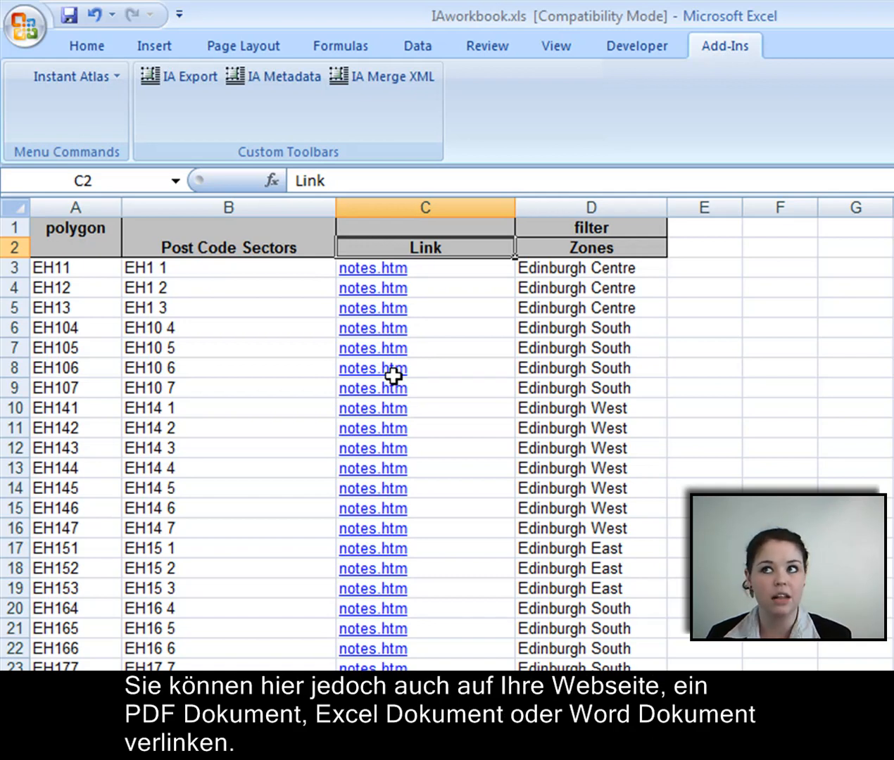
Step: Examine the filter column on the Geography and Filters sheet, including its header, its Zones name and the zone values down the list
{"action": "left_click", "coordinate": [552, 294]}
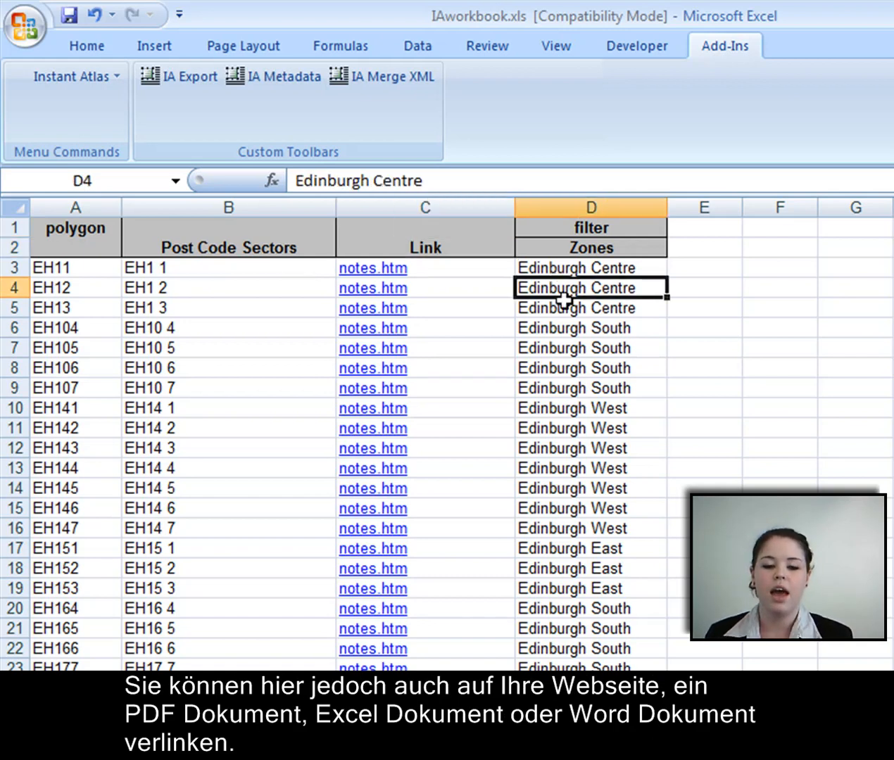
{"action": "left_click", "coordinate": [579, 227]}
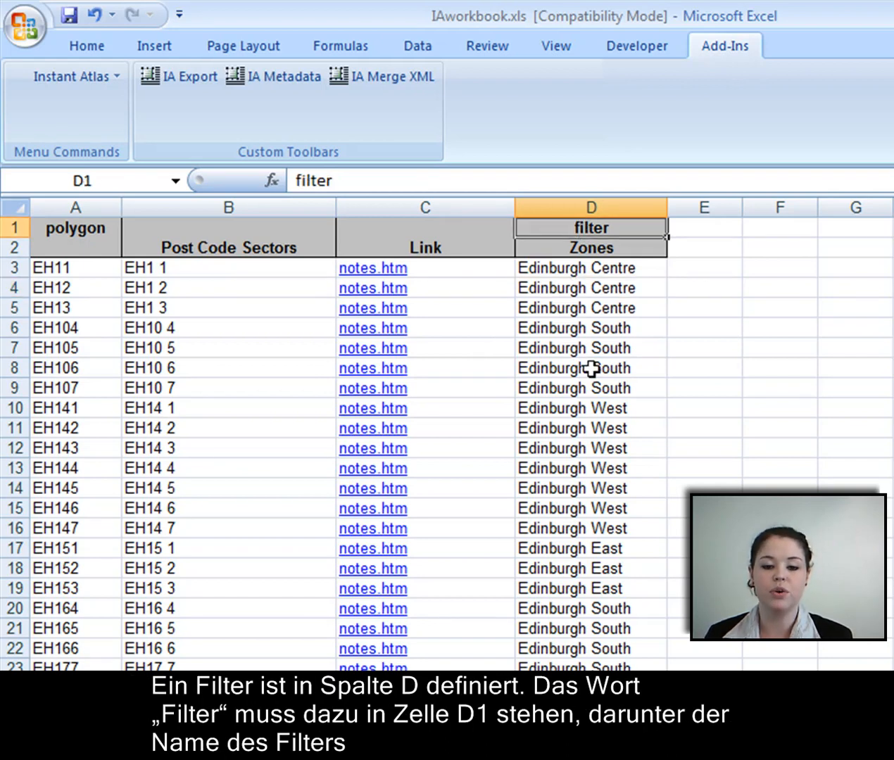
{"action": "left_click", "coordinate": [581, 248]}
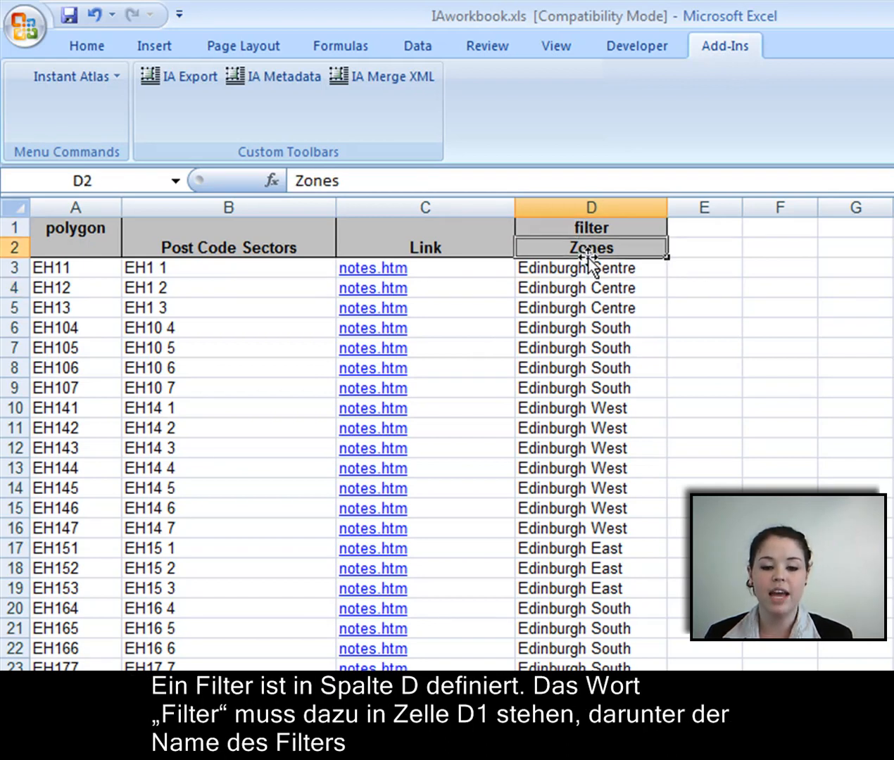
{"action": "left_click", "coordinate": [604, 332]}
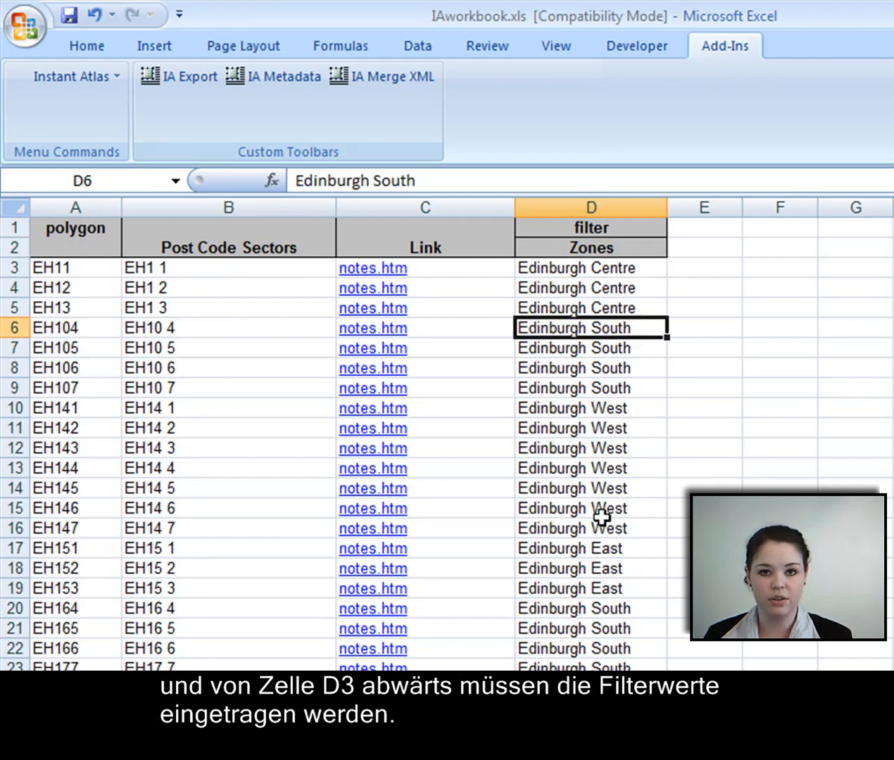
{"action": "scroll", "coordinate": [576, 585], "scroll_direction": "down", "scroll_amount": 13}
{"action": "scroll", "coordinate": [576, 579], "scroll_direction": "down", "scroll_amount": 6}
{"action": "scroll", "coordinate": [576, 579], "scroll_direction": "up", "scroll_amount": 19}
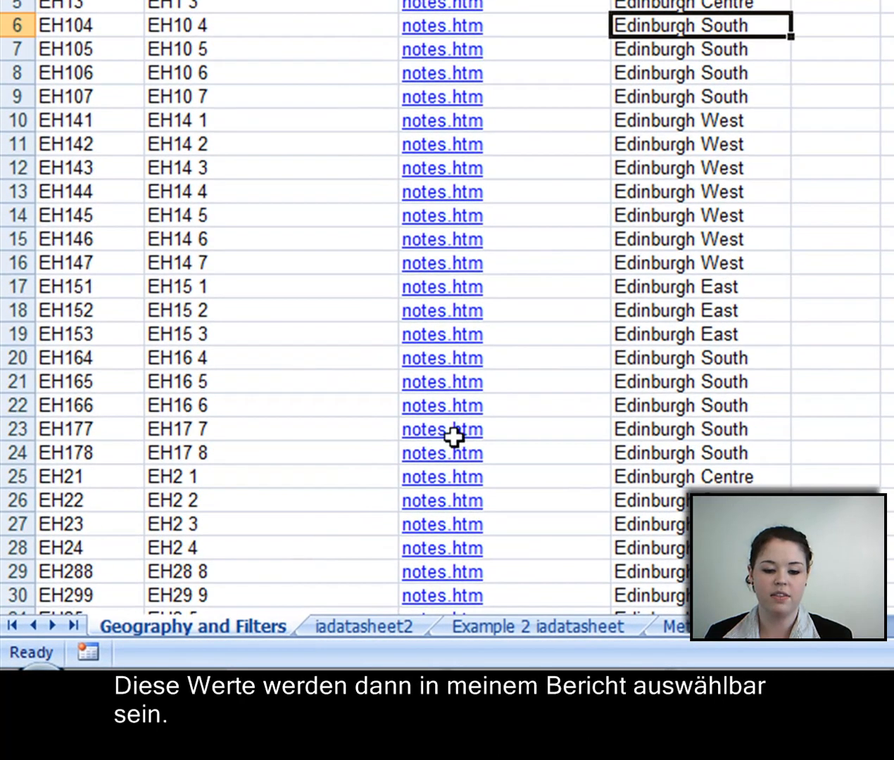
Step: On the iadatasheet2 worksheet, rename the Theme 1 heading in C1 to "Hospital Admissions"
{"action": "left_click", "coordinate": [392, 627]}
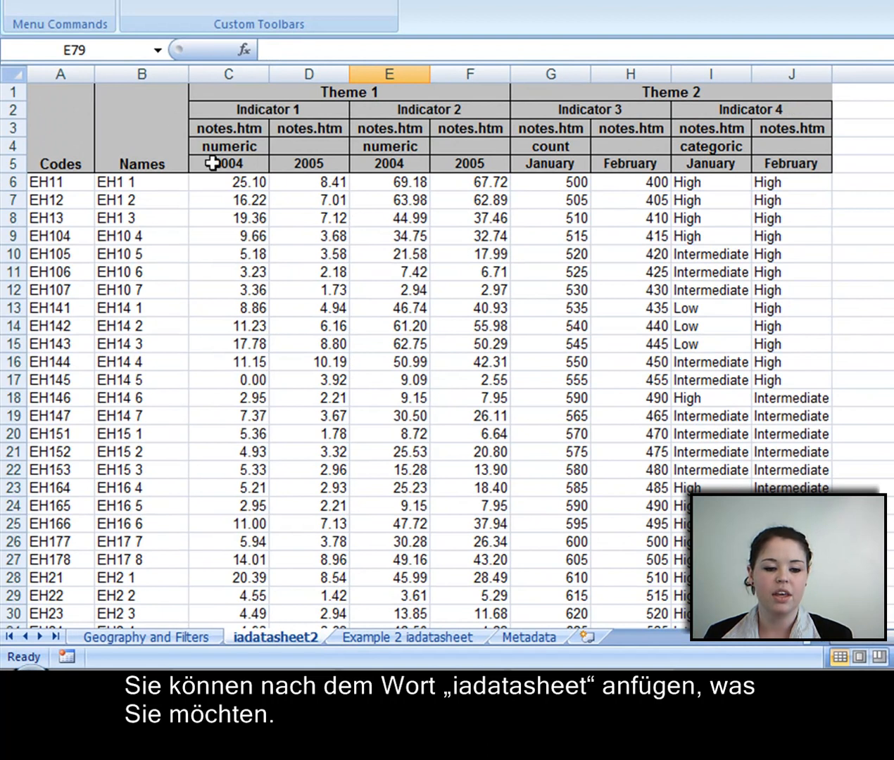
{"action": "left_click", "coordinate": [213, 97]}
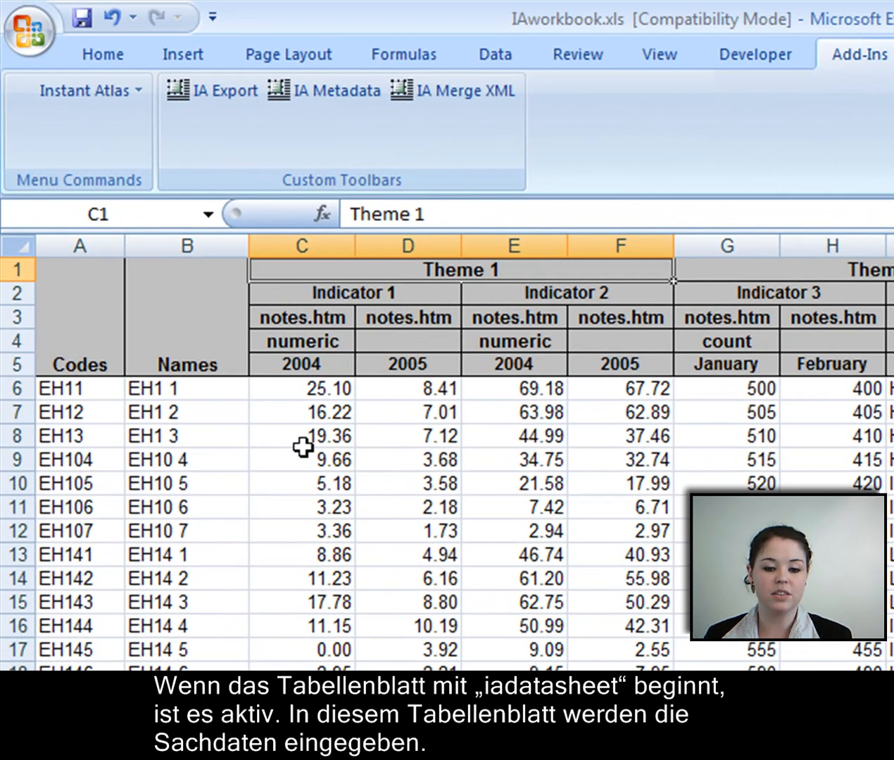
{"action": "left_click", "coordinate": [12, 270]}
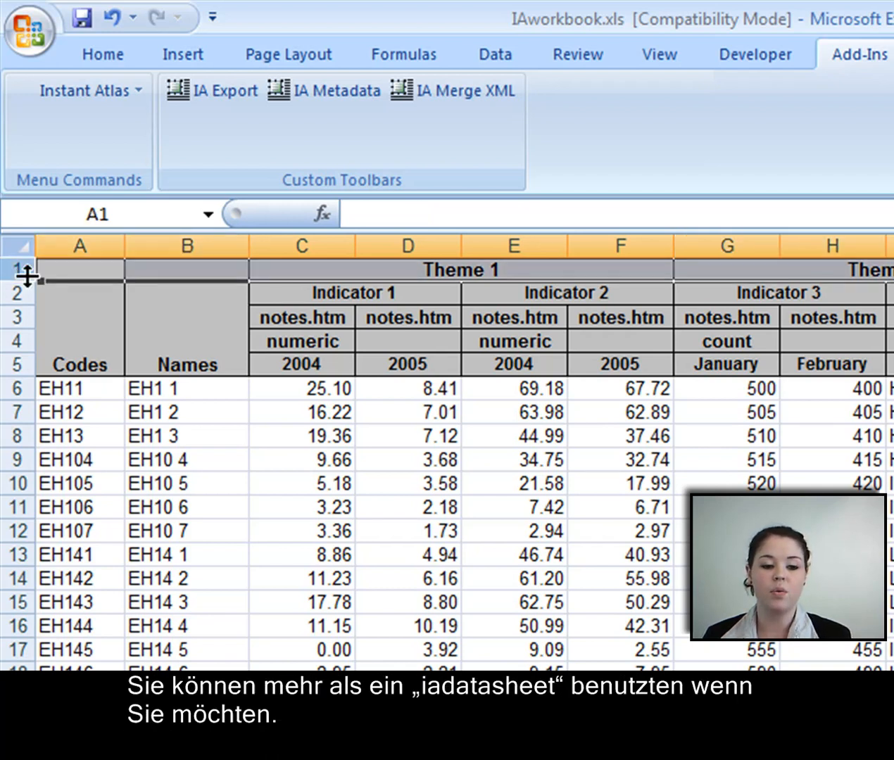
{"action": "left_click", "coordinate": [329, 270]}
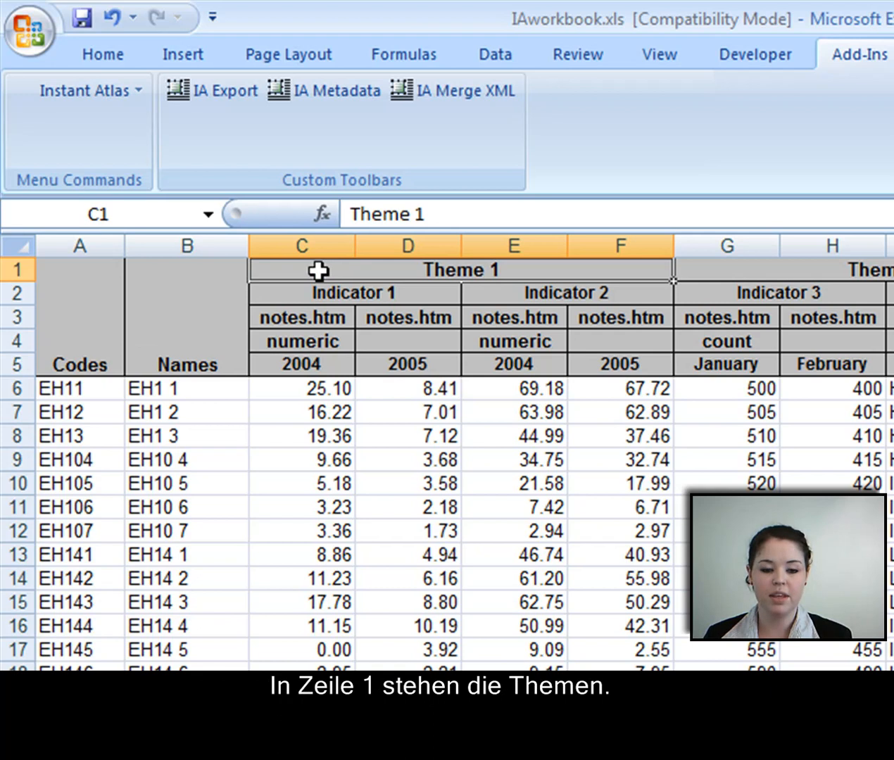
{"action": "triple_click", "coordinate": [440, 211]}
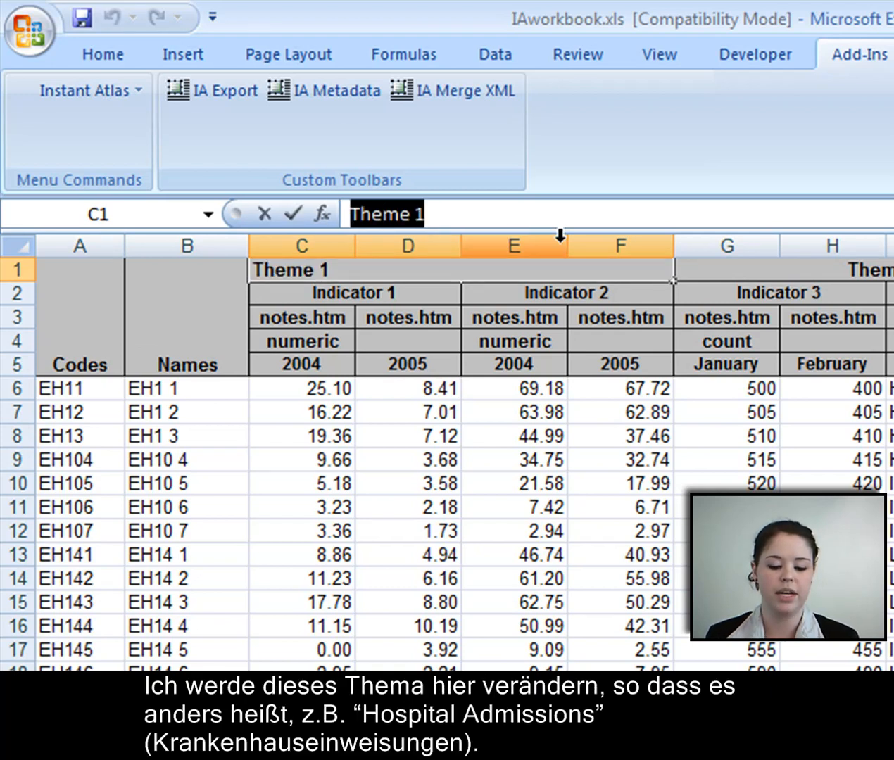
{"action": "type", "text": "Hospital"}
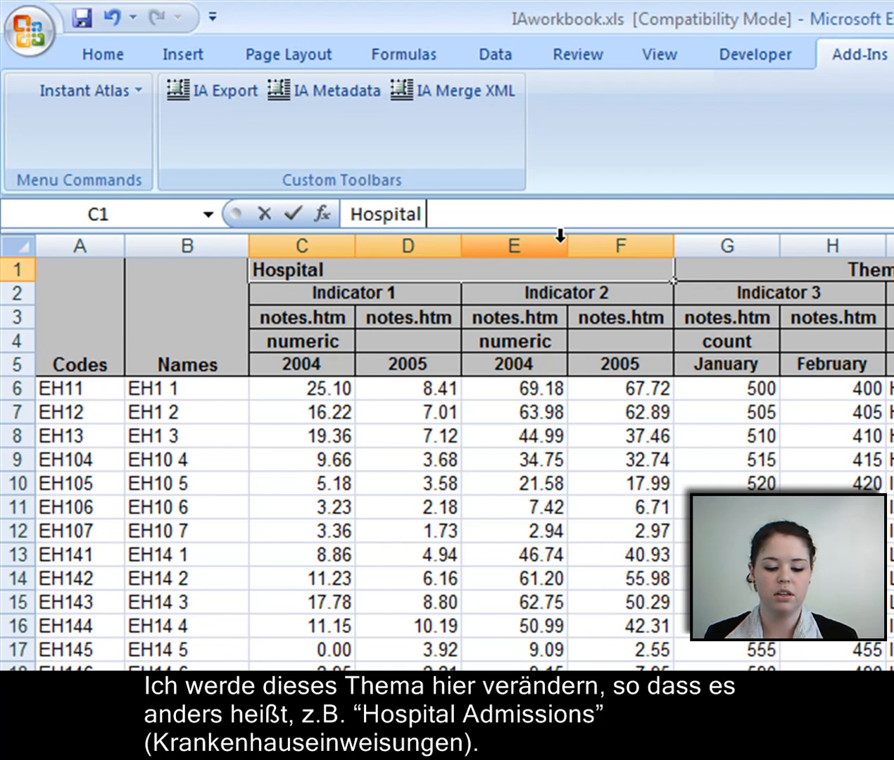
{"action": "type", "text": " Admissions"}
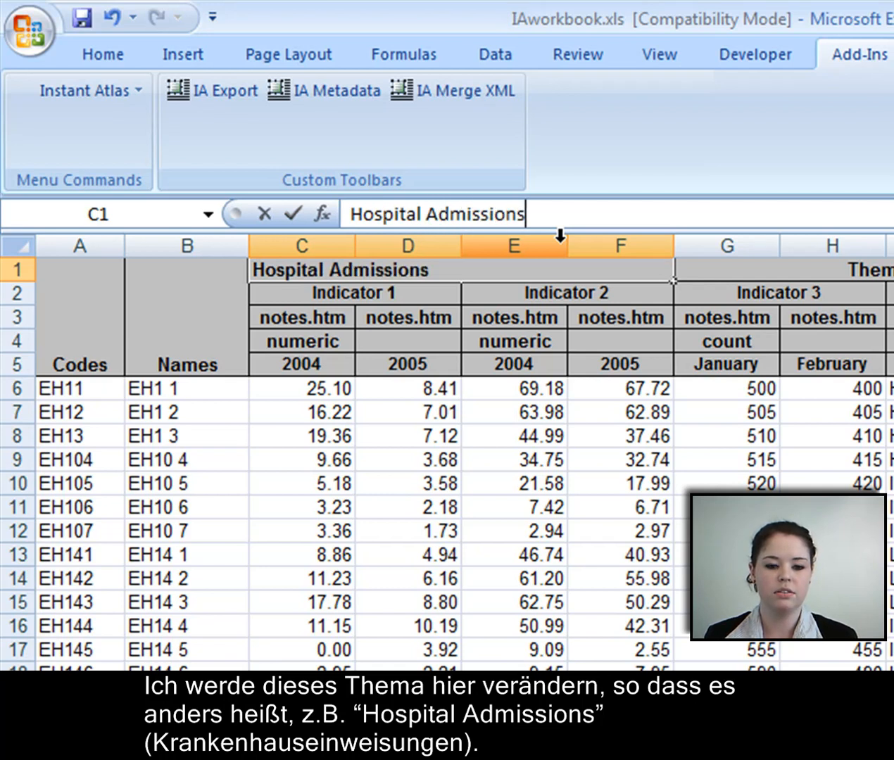
{"action": "key", "text": "Return"}
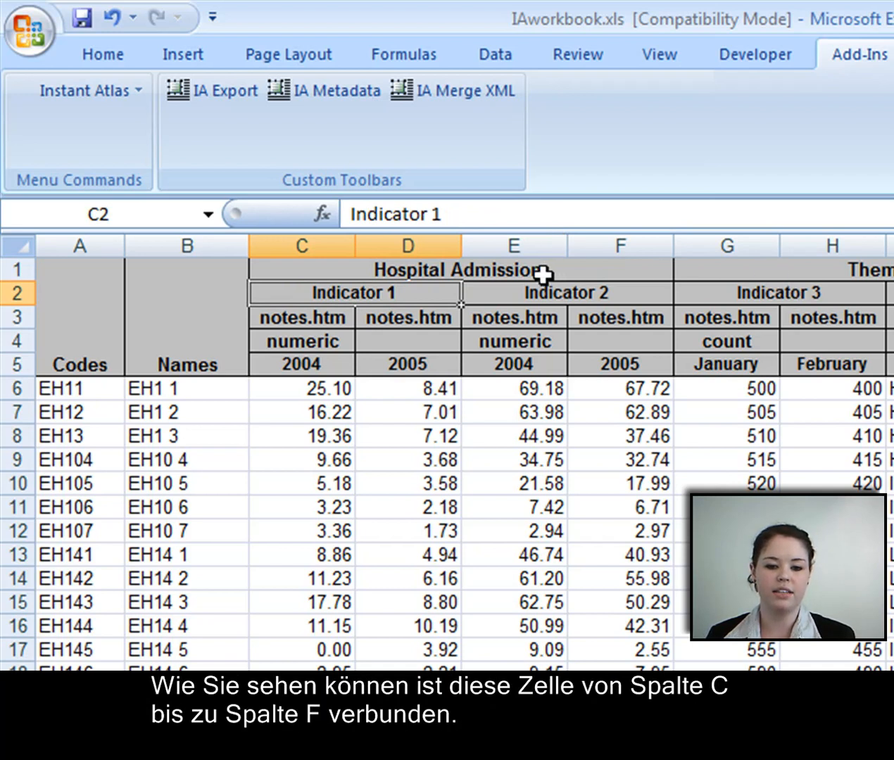
Step: Examine which columns the Hospital Admissions theme spans and how the indicators in row 2 relate to the data columns below
{"action": "left_click", "coordinate": [504, 275]}
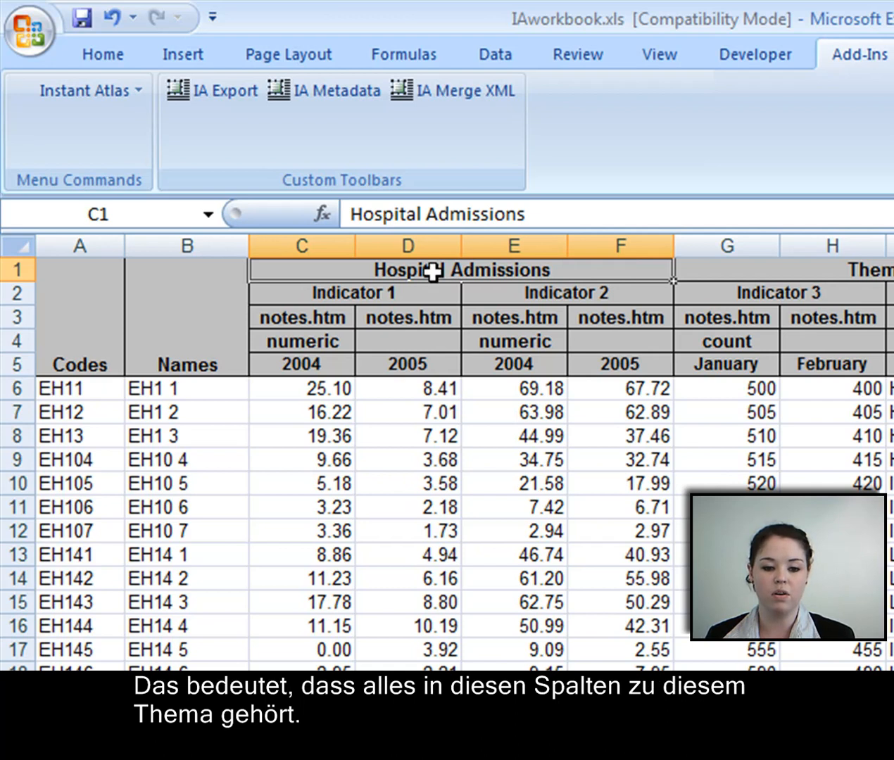
{"action": "left_click", "coordinate": [414, 294]}
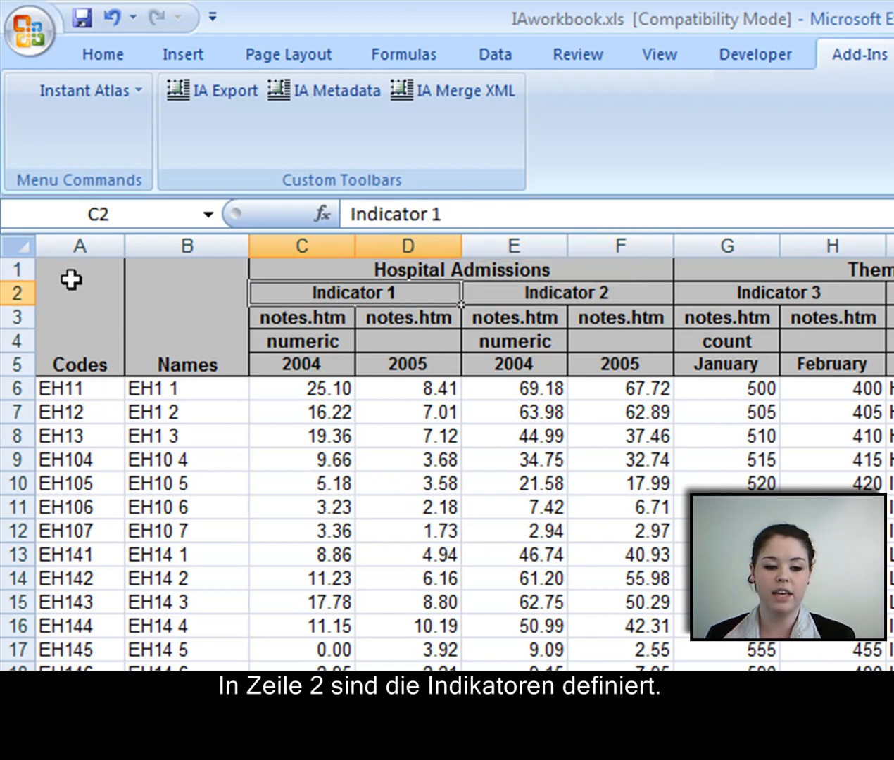
{"action": "left_click", "coordinate": [14, 293]}
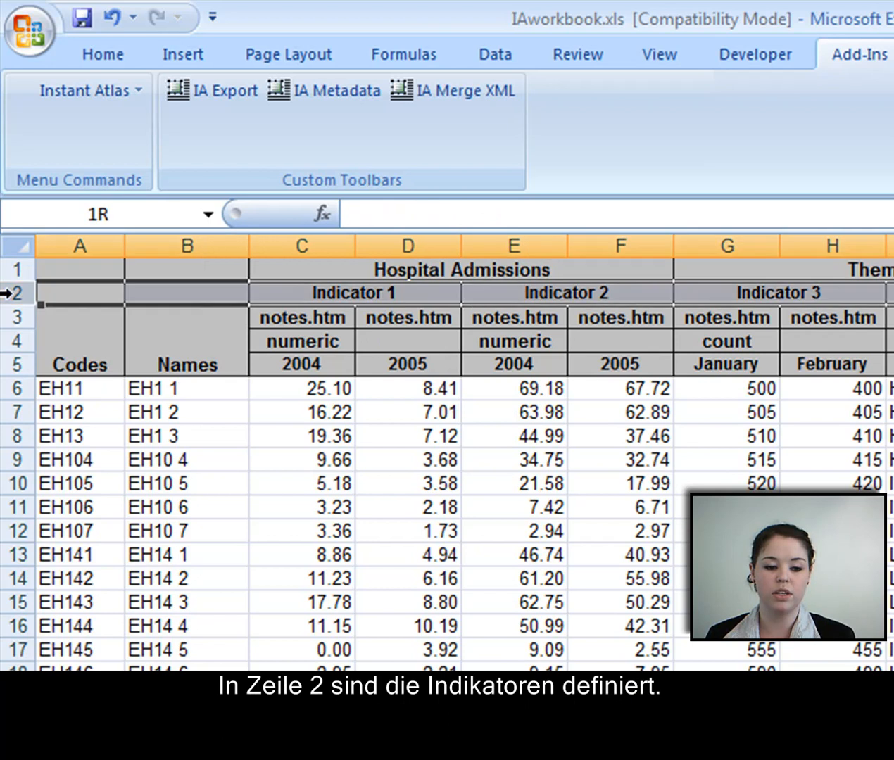
{"action": "left_click", "coordinate": [303, 295]}
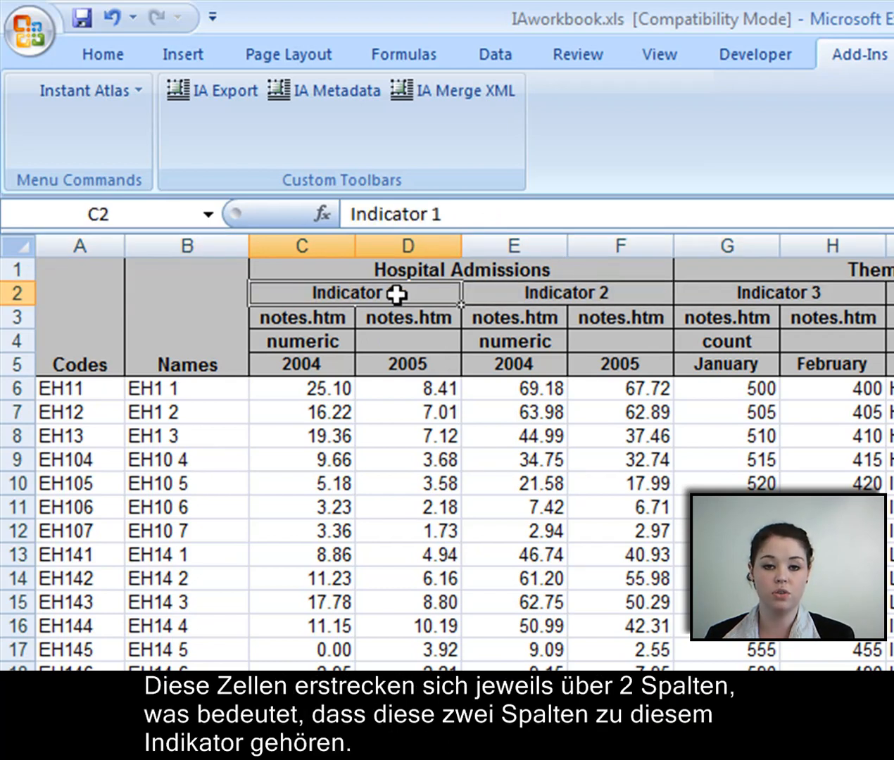
{"action": "left_click", "coordinate": [313, 413]}
{"action": "left_click", "coordinate": [422, 410]}
{"action": "left_click", "coordinate": [293, 413]}
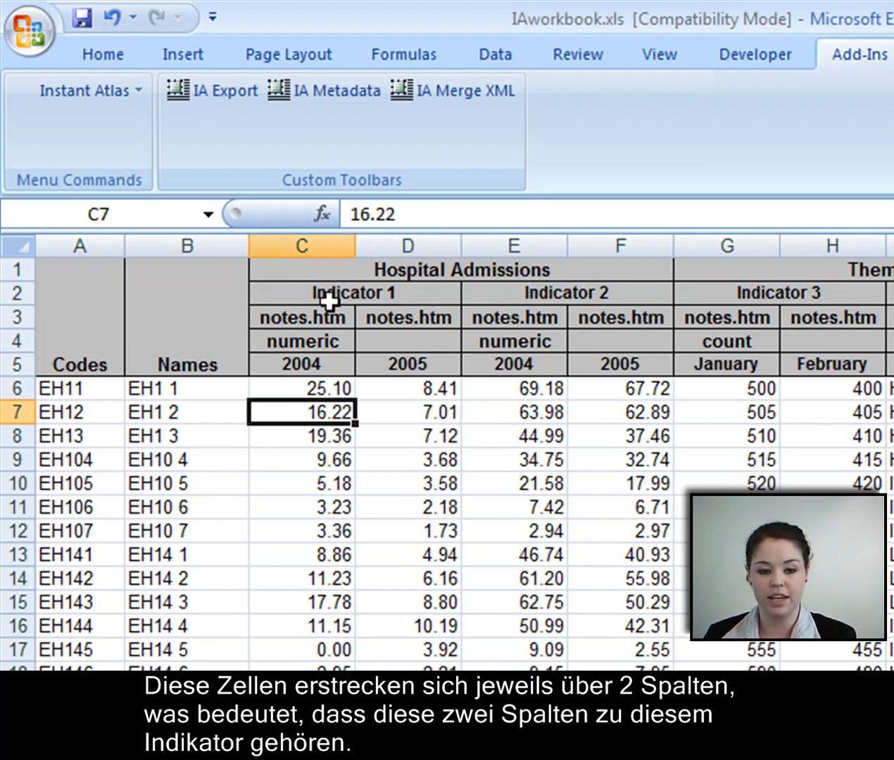
Step: Rename the Indicator 1 heading in C2 to "Under 18 years"
{"action": "left_click", "coordinate": [375, 294]}
{"action": "left_click_drag", "start_coordinate": [476, 214], "coordinate": [308, 205]}
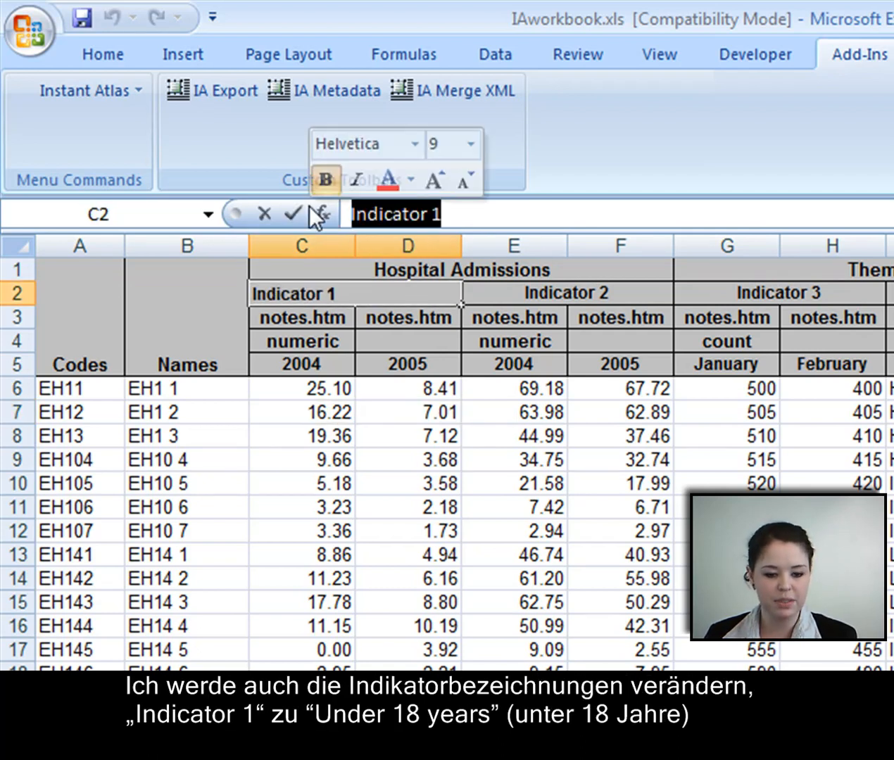
{"action": "type", "text": "Under"}
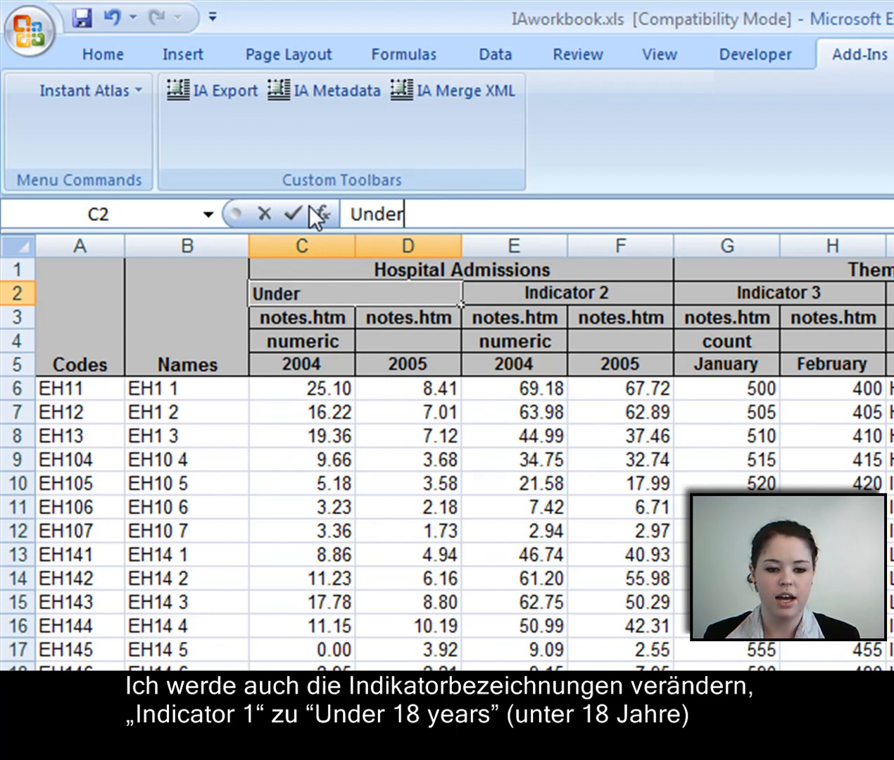
{"action": "type", "text": " 18 y"}
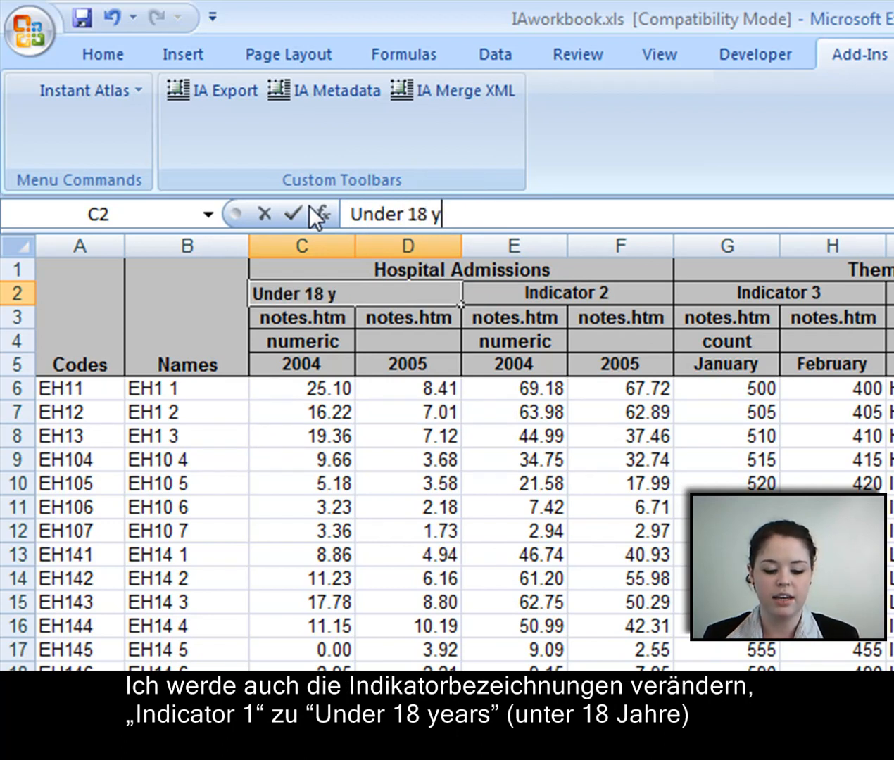
{"action": "type", "text": "ears"}
Step: Rename the Indicator 2 heading in E2 to "Over 18 years"
{"action": "left_click", "coordinate": [532, 293]}
{"action": "left_click_drag", "start_coordinate": [479, 211], "coordinate": [309, 210]}
{"action": "type", "text": "Ove"}
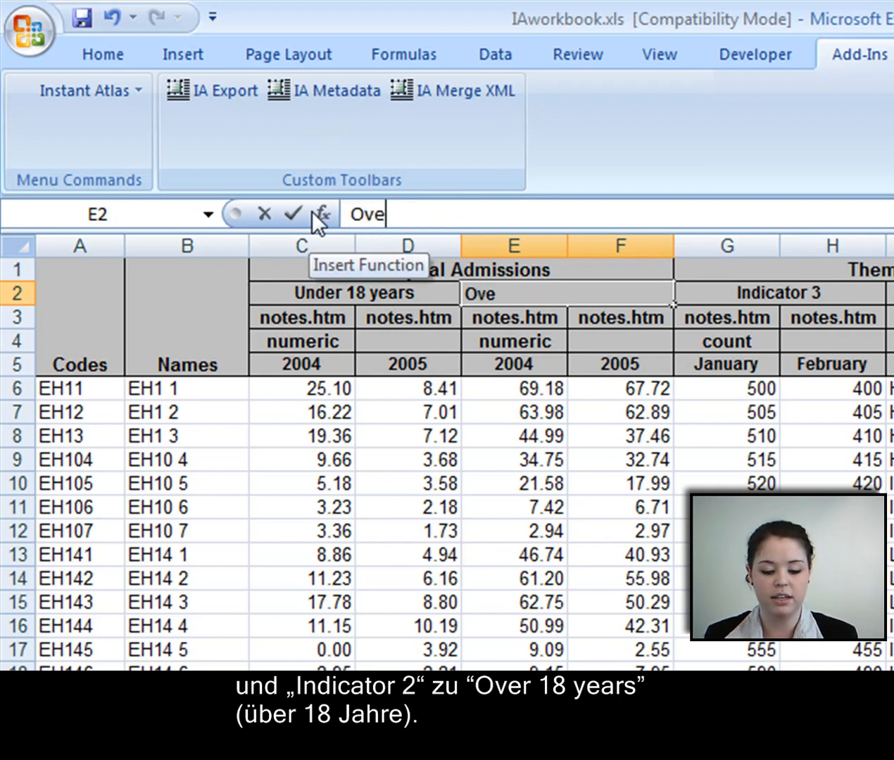
{"action": "type", "text": "r 18 years"}
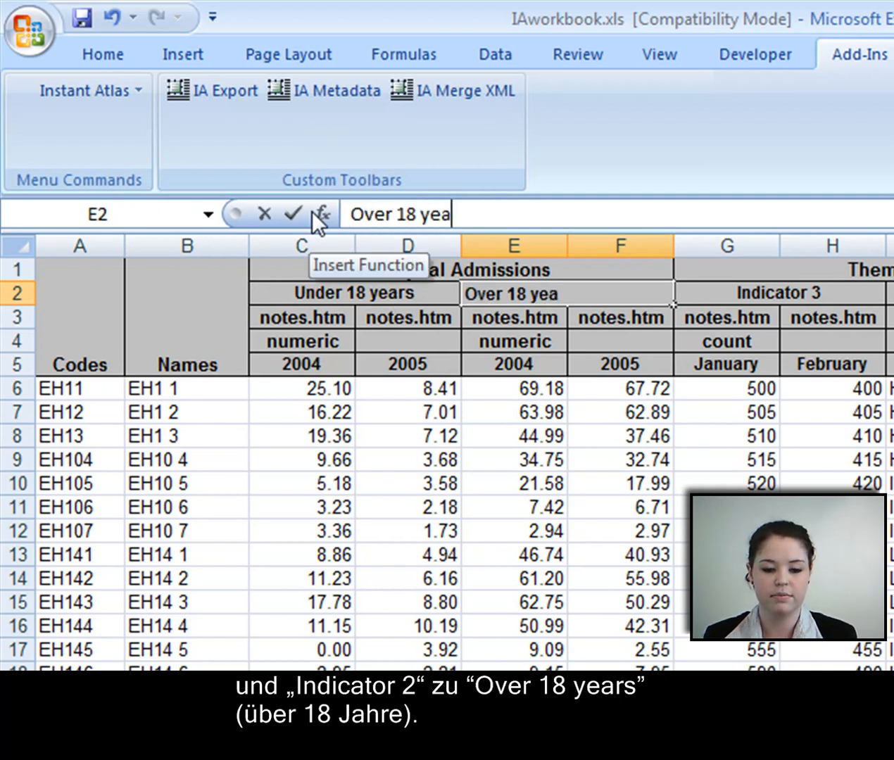
{"action": "left_click", "coordinate": [447, 413]}
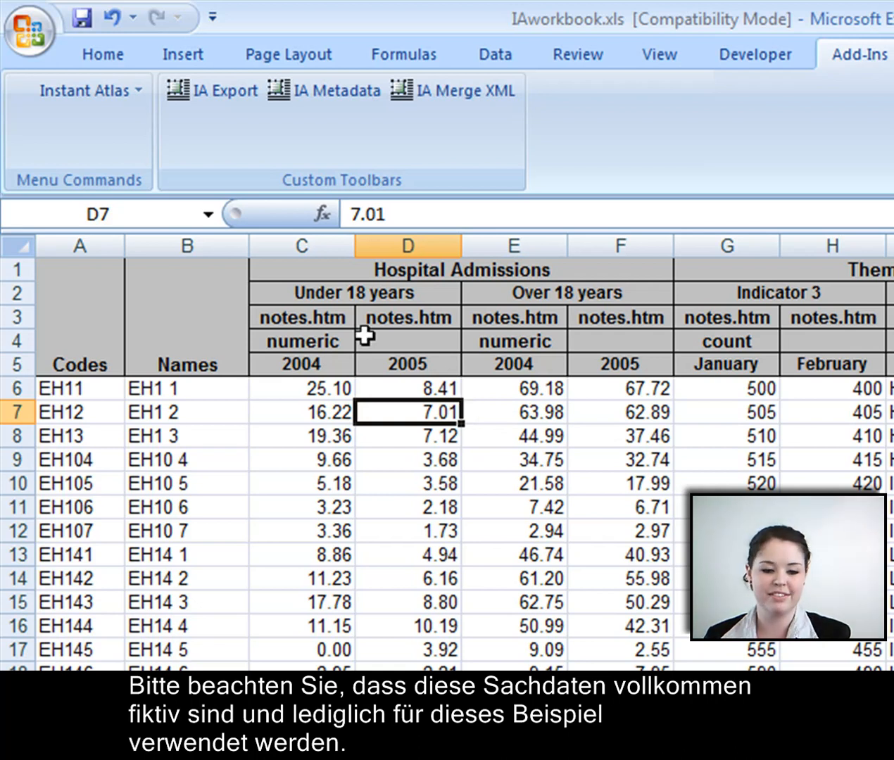
Step: Examine the link, data type and date rows of iadatasheet2, comparing its links with those on the Geography and Filters sheet
{"action": "left_click", "coordinate": [319, 318]}
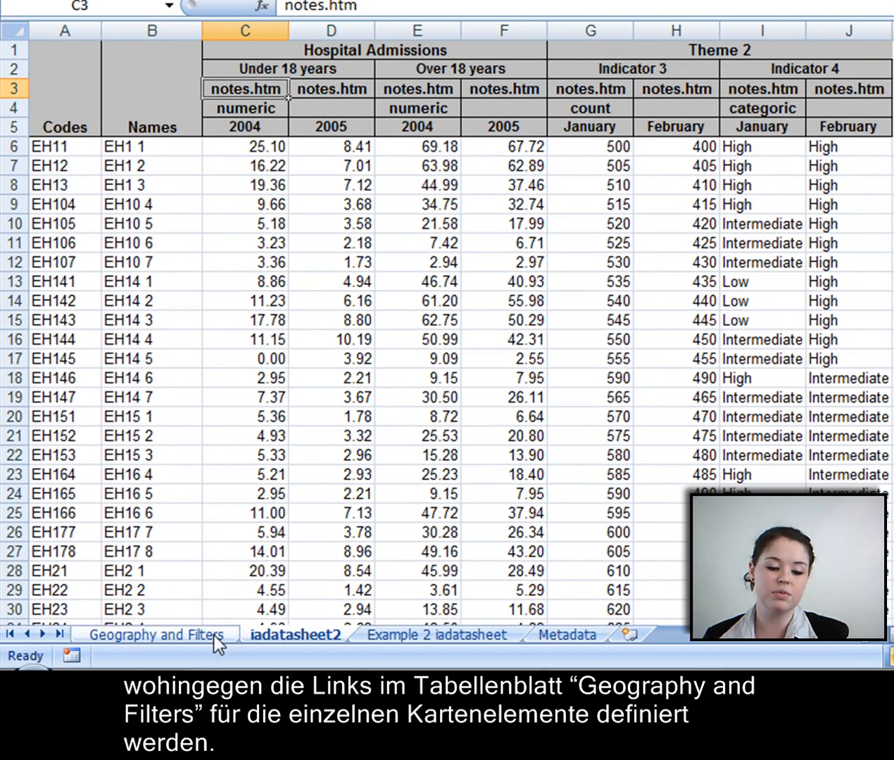
{"action": "left_click", "coordinate": [213, 631]}
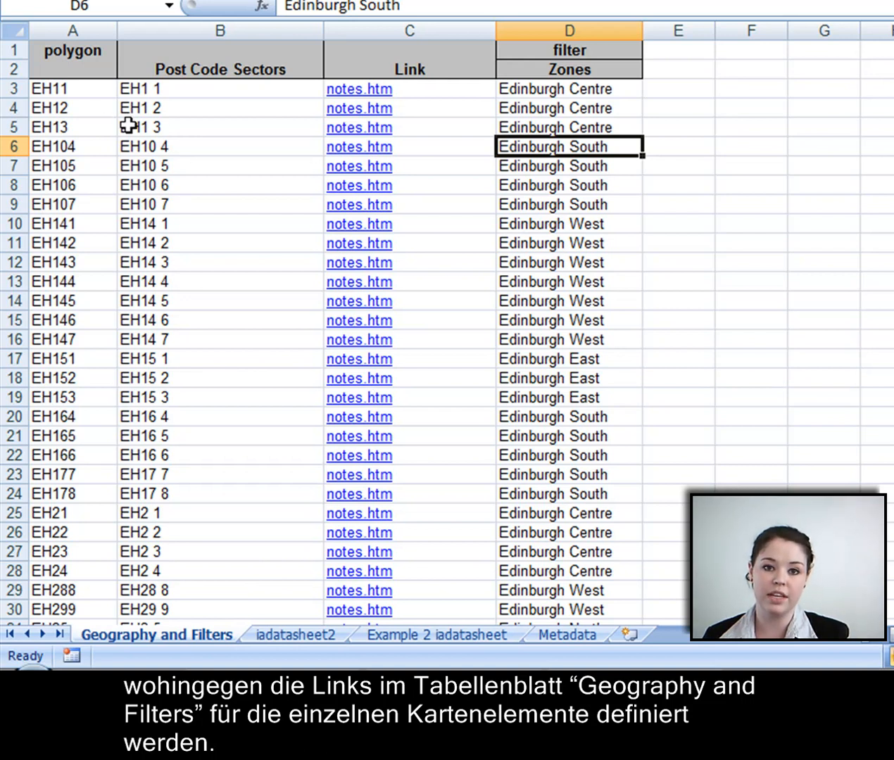
{"action": "left_click", "coordinate": [266, 633]}
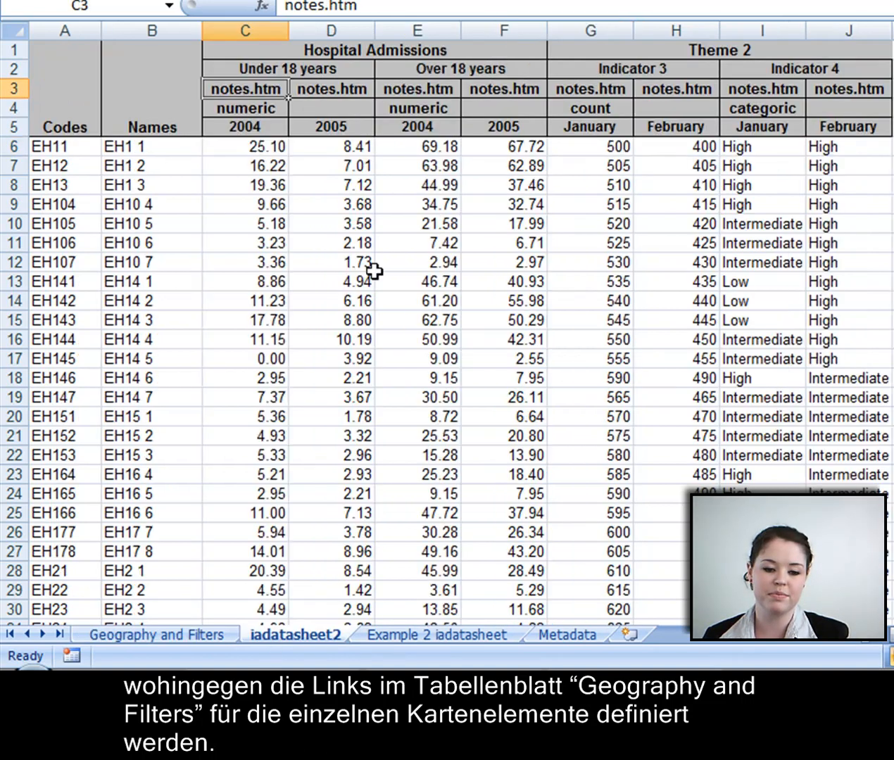
{"action": "left_click", "coordinate": [253, 113]}
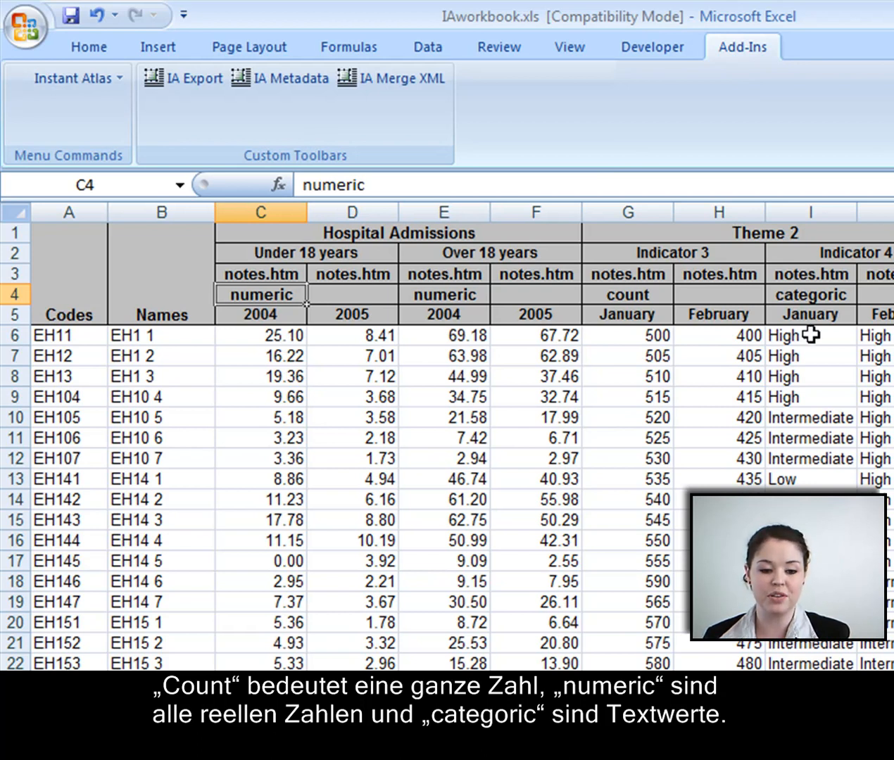
{"action": "left_click", "coordinate": [249, 331]}
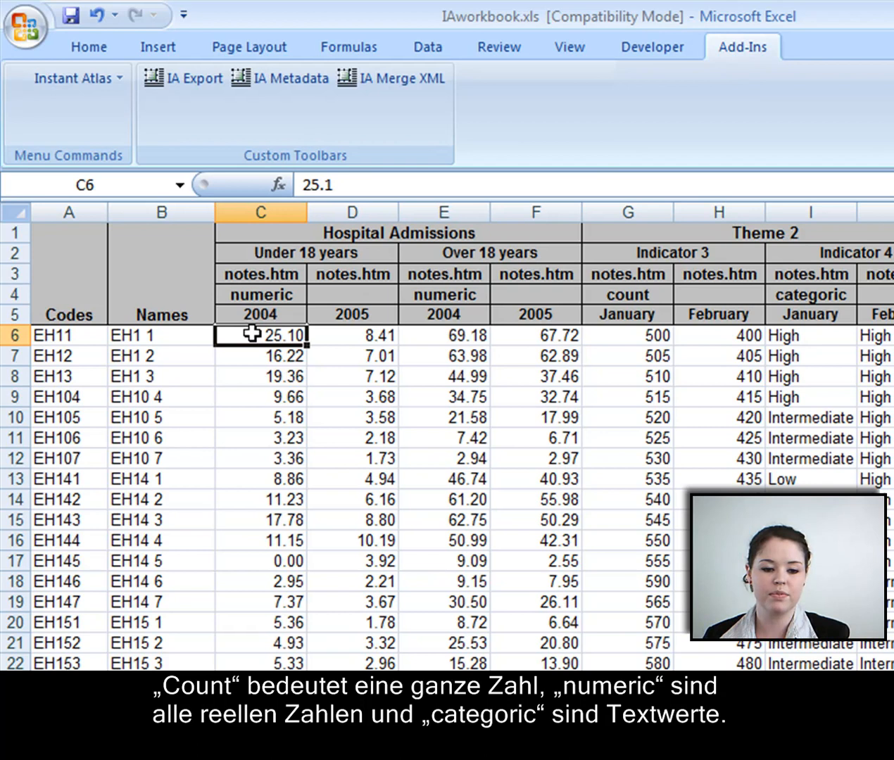
{"action": "left_click", "coordinate": [14, 314]}
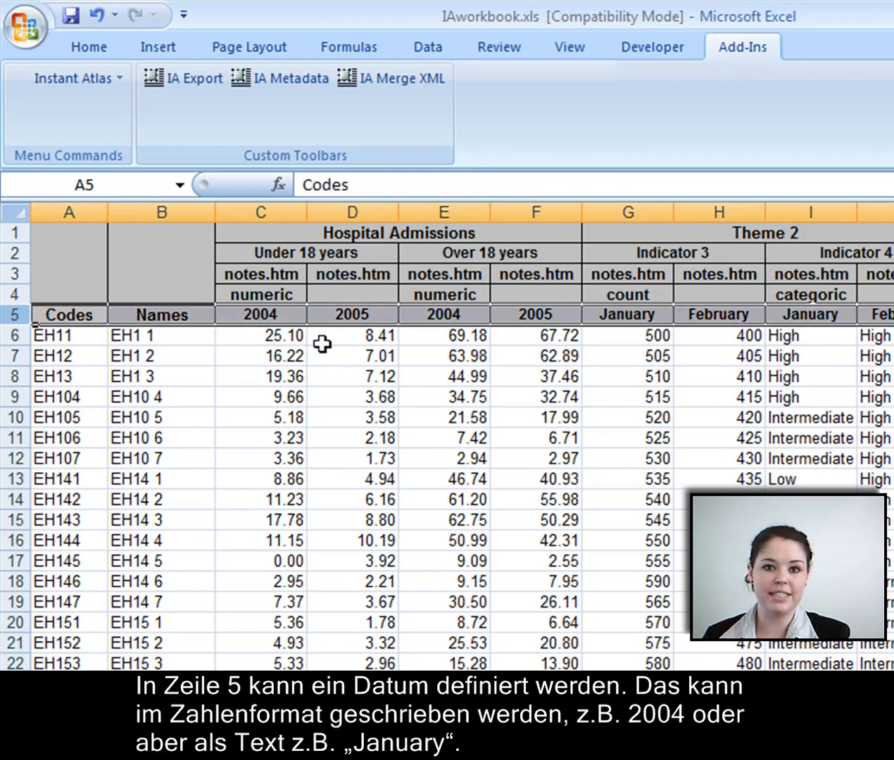
Step: Examine the date headings in row 5 and the data rows from row 6 down to the comparison areas at the end of iadatasheet2
{"action": "left_click", "coordinate": [278, 316]}
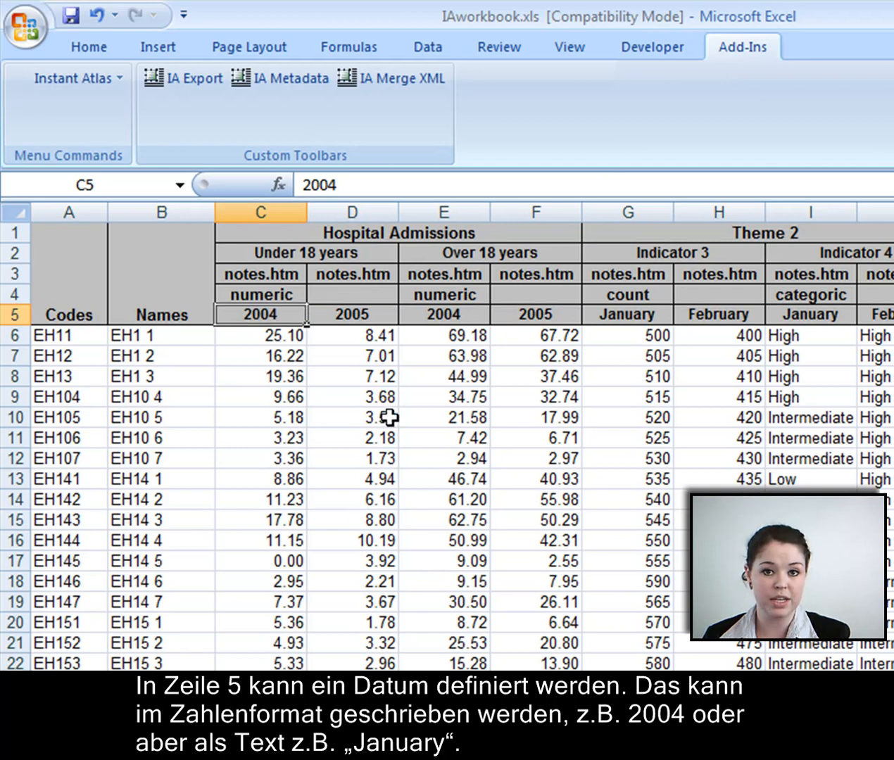
{"action": "left_click", "coordinate": [620, 313]}
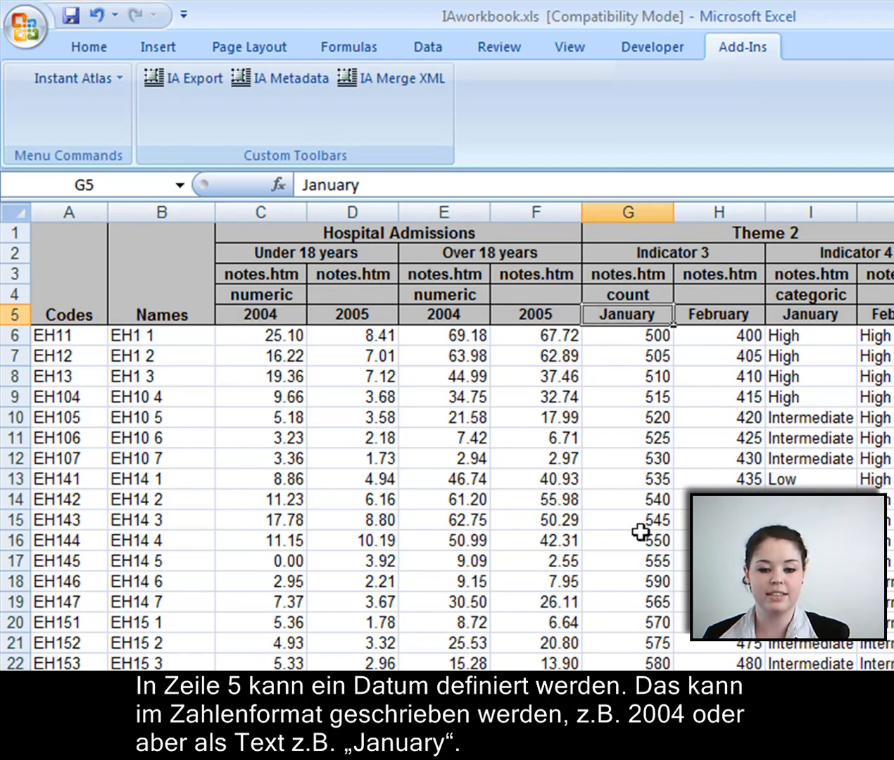
{"action": "left_click", "coordinate": [639, 421]}
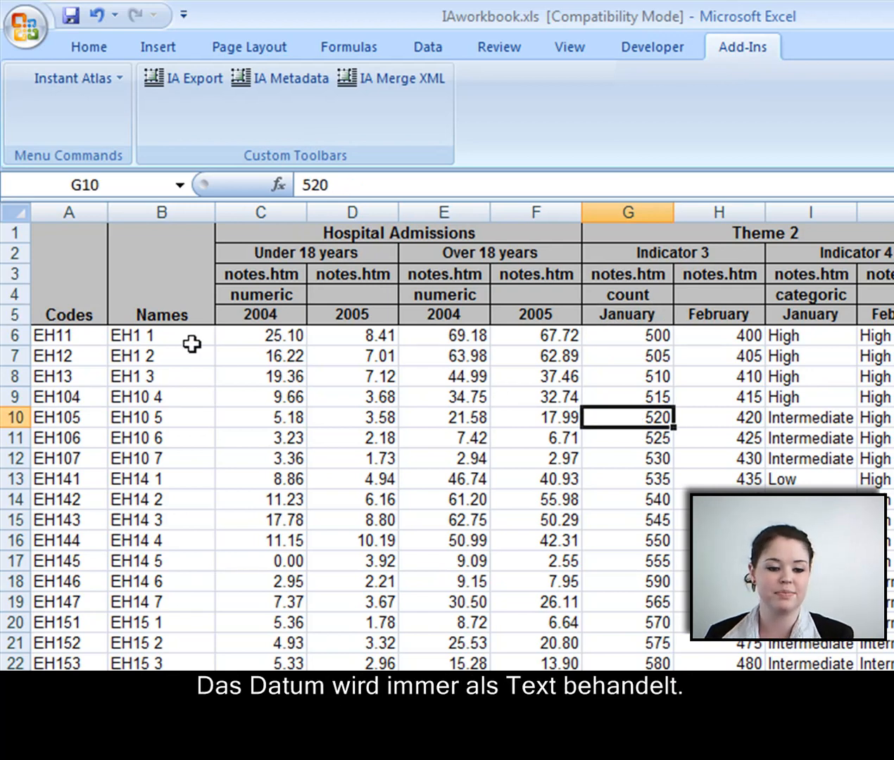
{"action": "left_click", "coordinate": [262, 349]}
{"action": "left_click", "coordinate": [386, 397]}
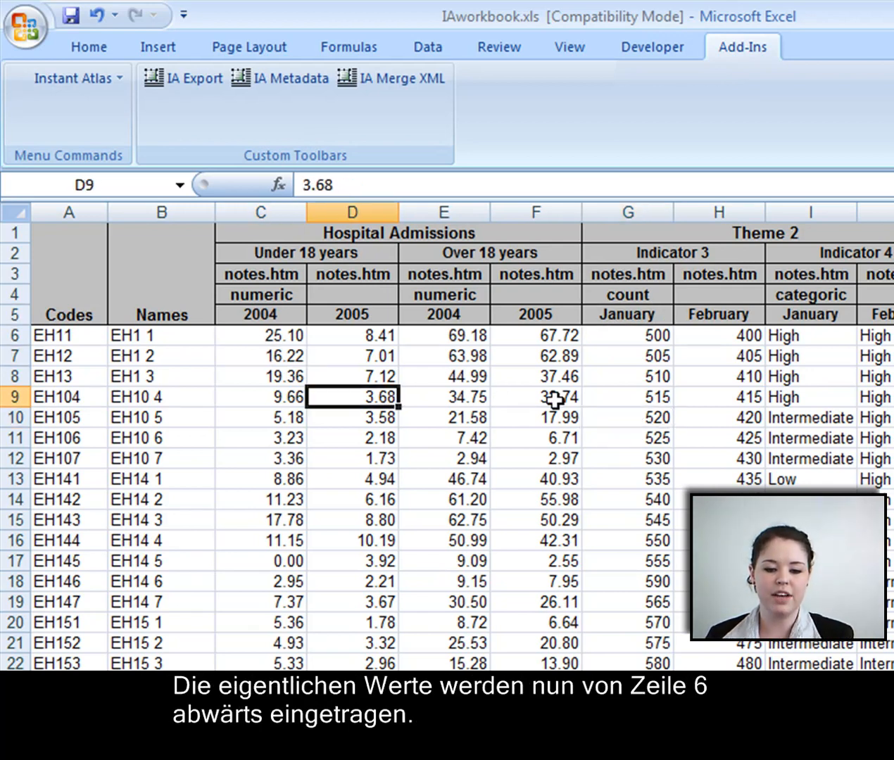
{"action": "left_click", "coordinate": [720, 399]}
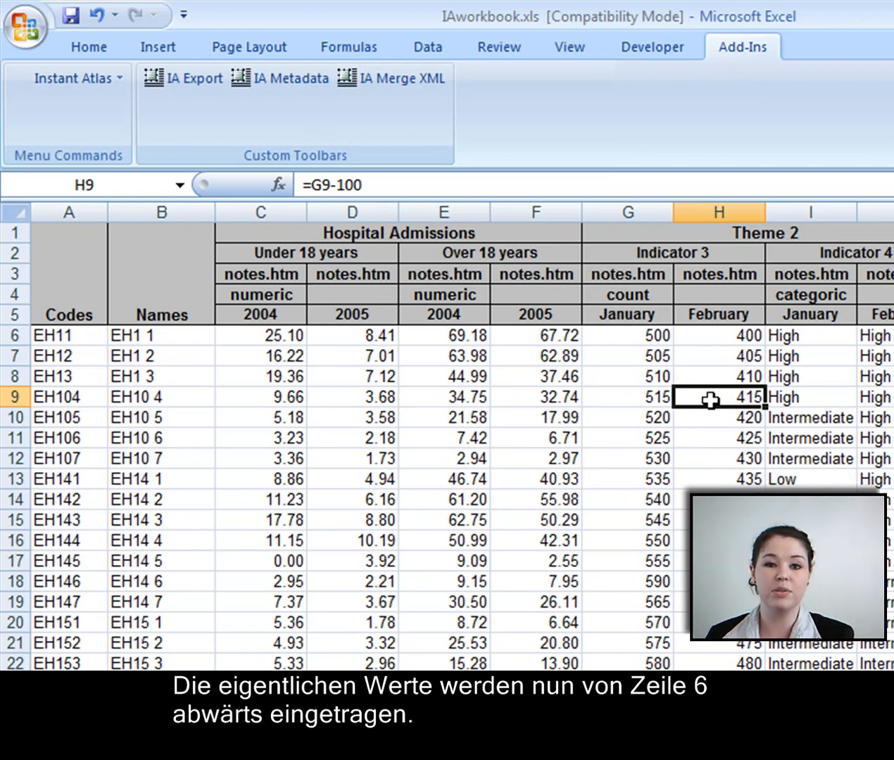
{"action": "scroll", "coordinate": [534, 411], "scroll_direction": "down", "scroll_amount": 17}
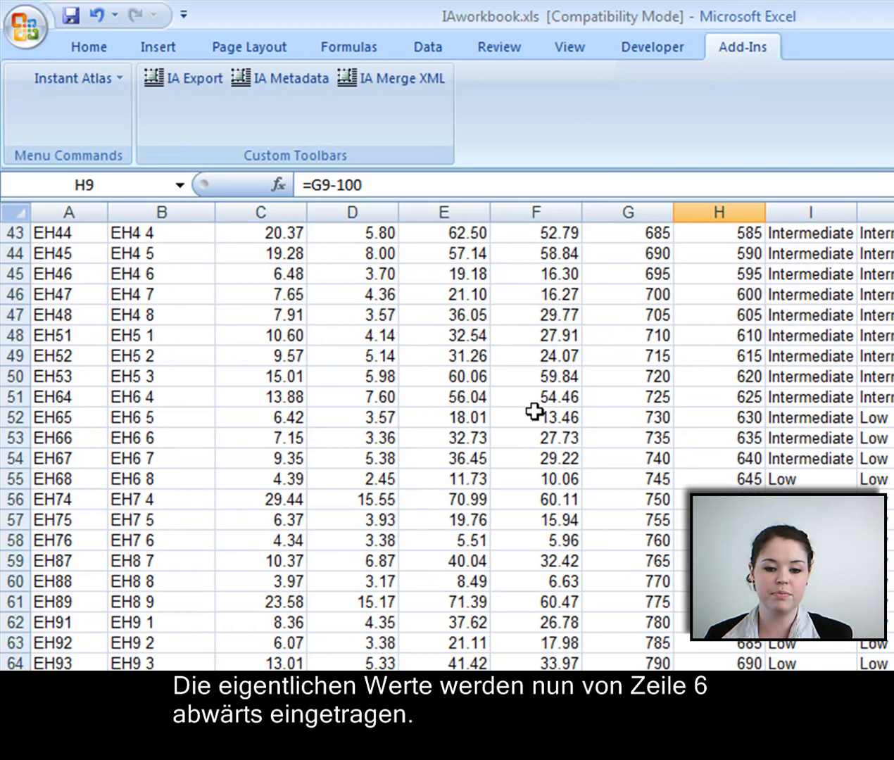
{"action": "scroll", "coordinate": [545, 429], "scroll_direction": "down", "scroll_amount": 1}
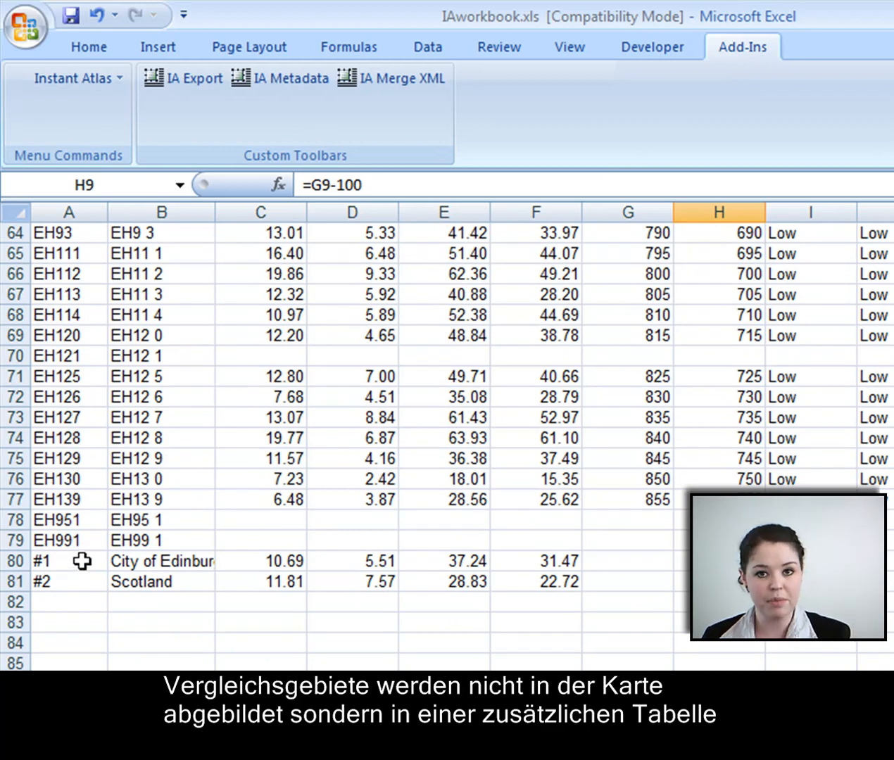
{"action": "left_click", "coordinate": [119, 561]}
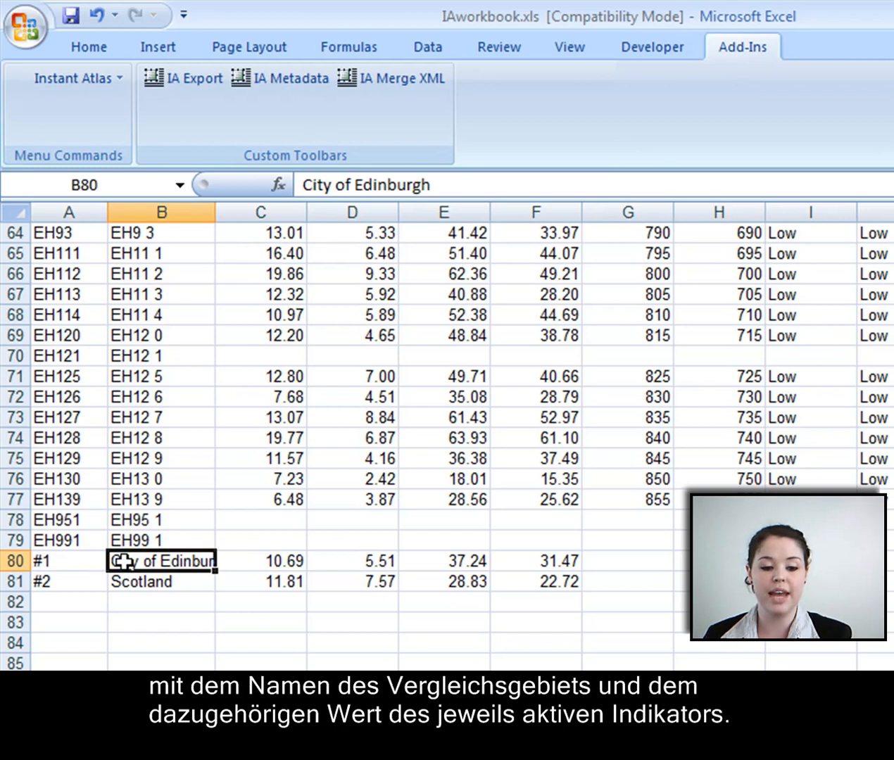
{"action": "left_click", "coordinate": [243, 563]}
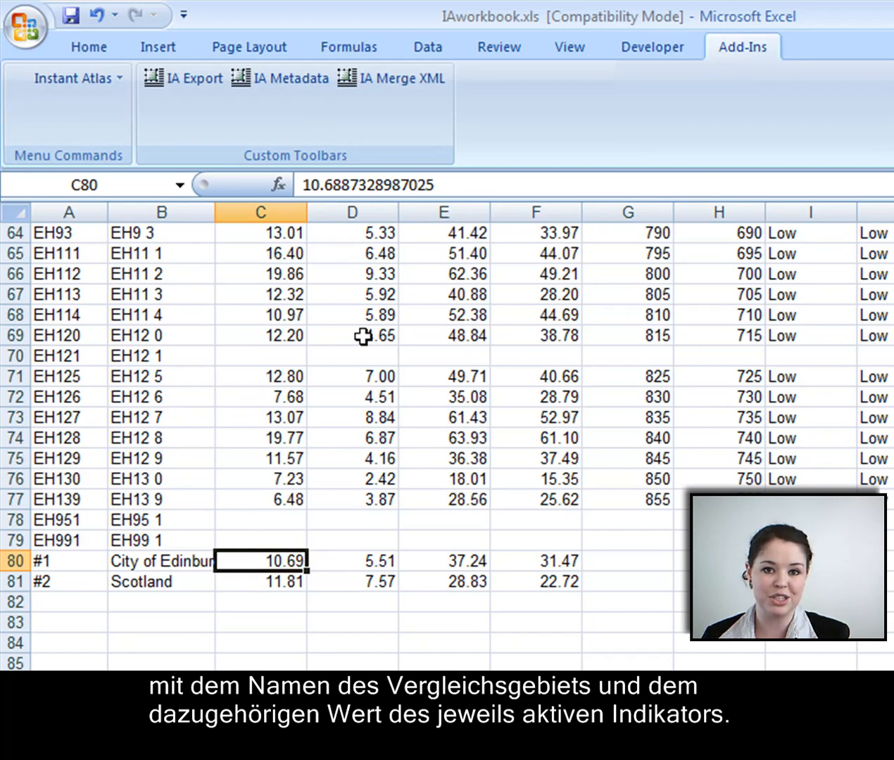
Step: Change the City of Edinburgh comparison area's code in A80 to "#EDI"
{"action": "left_click", "coordinate": [60, 560]}
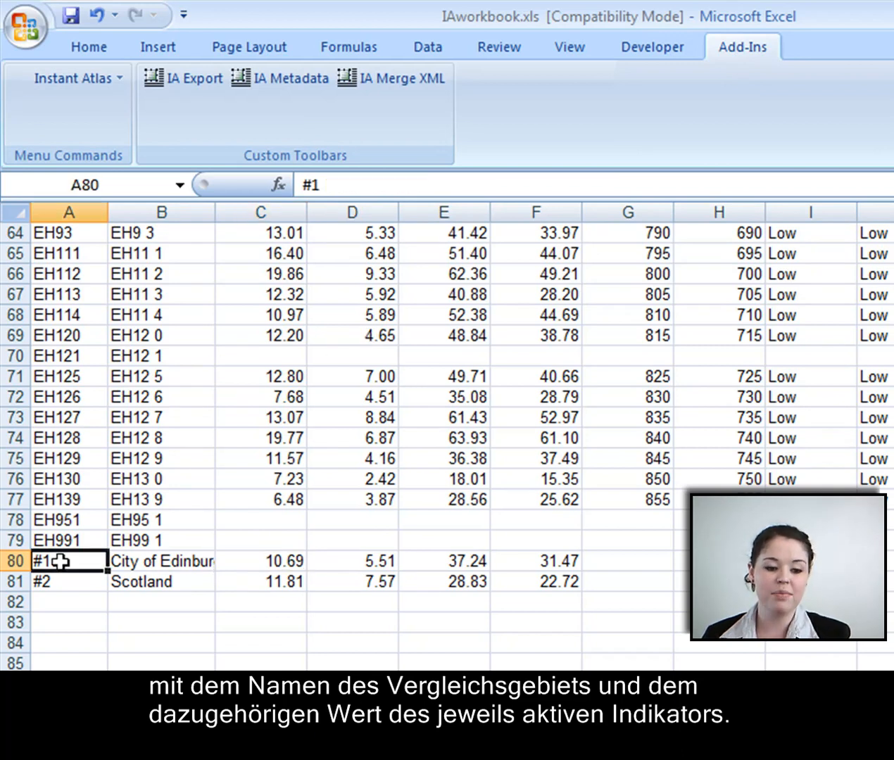
{"action": "left_click_drag", "start_coordinate": [311, 185], "coordinate": [333, 185]}
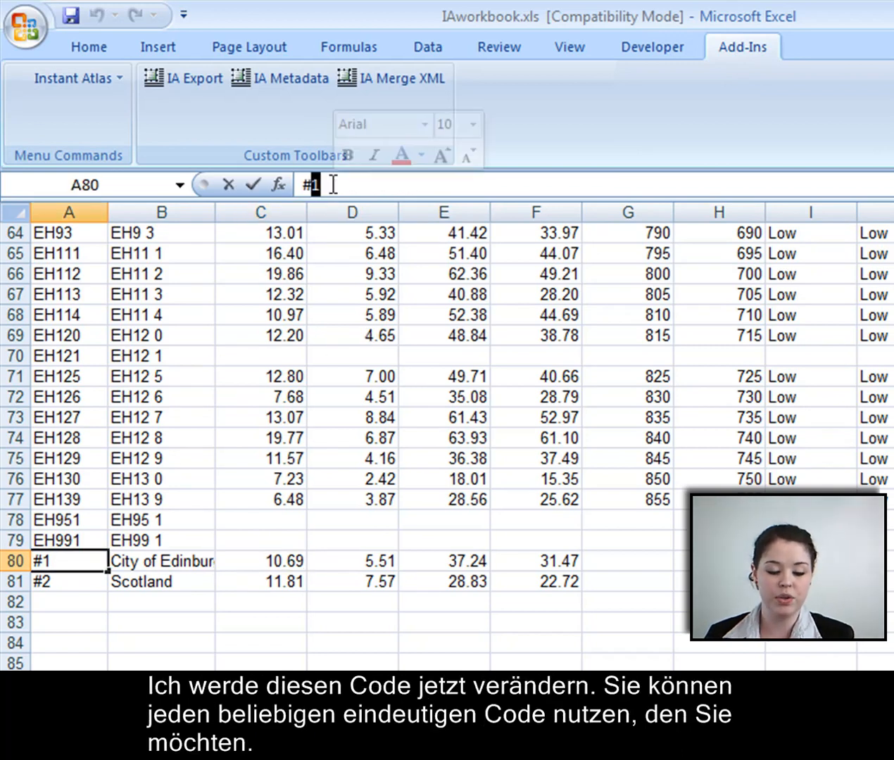
{"action": "type", "text": "EDI"}
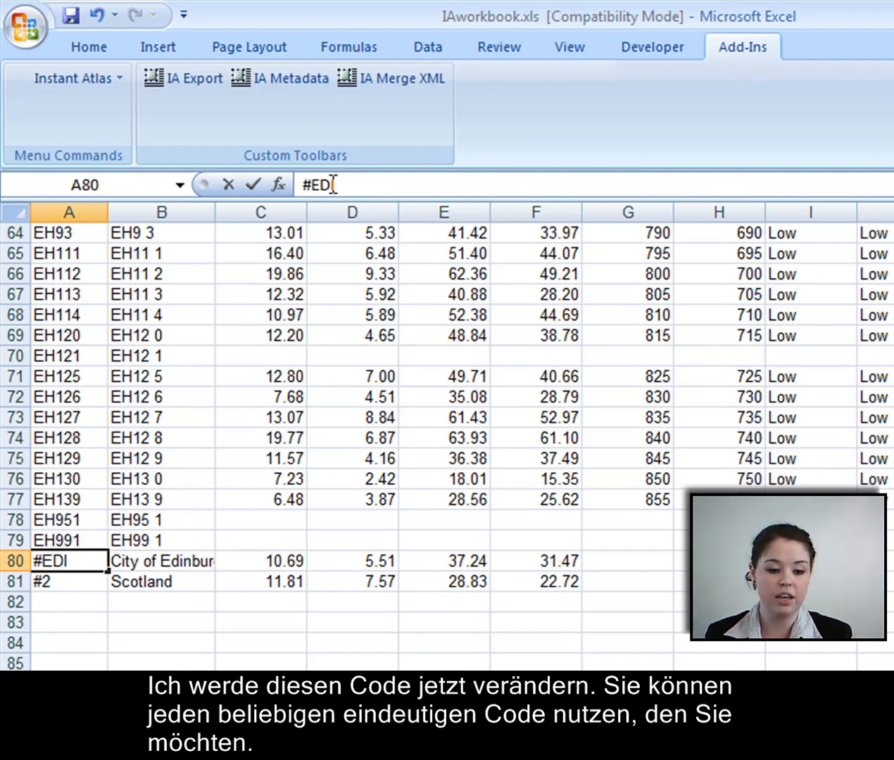
{"action": "key", "text": "Return"}
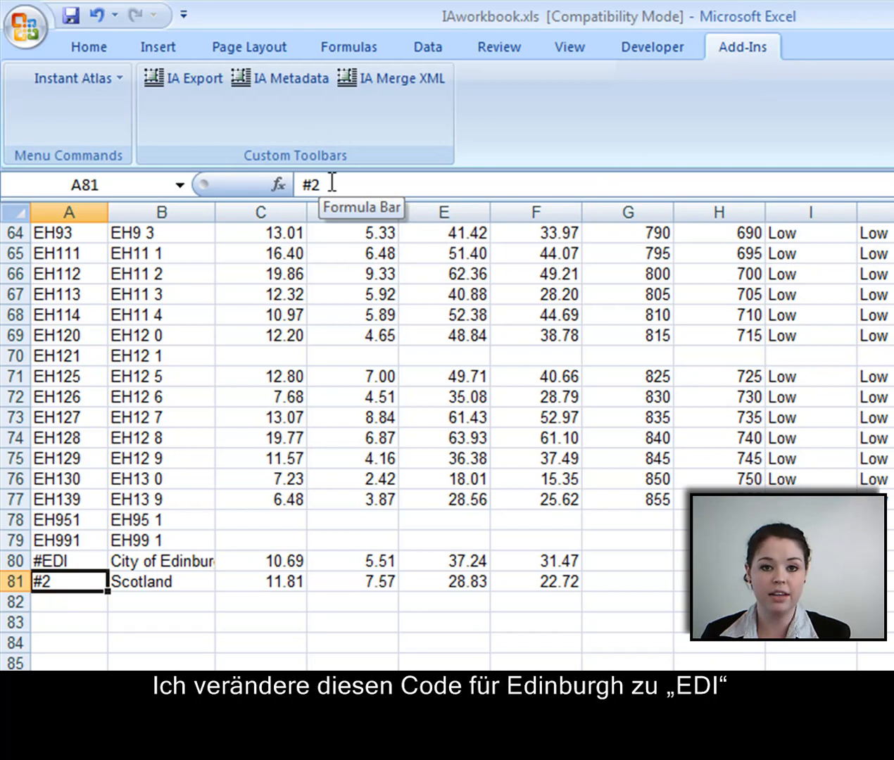
Step: Copy the #EDI code from A80 over the City of Edinburgh code in A77 on the Geography and Filters sheet
{"action": "left_click", "coordinate": [88, 561]}
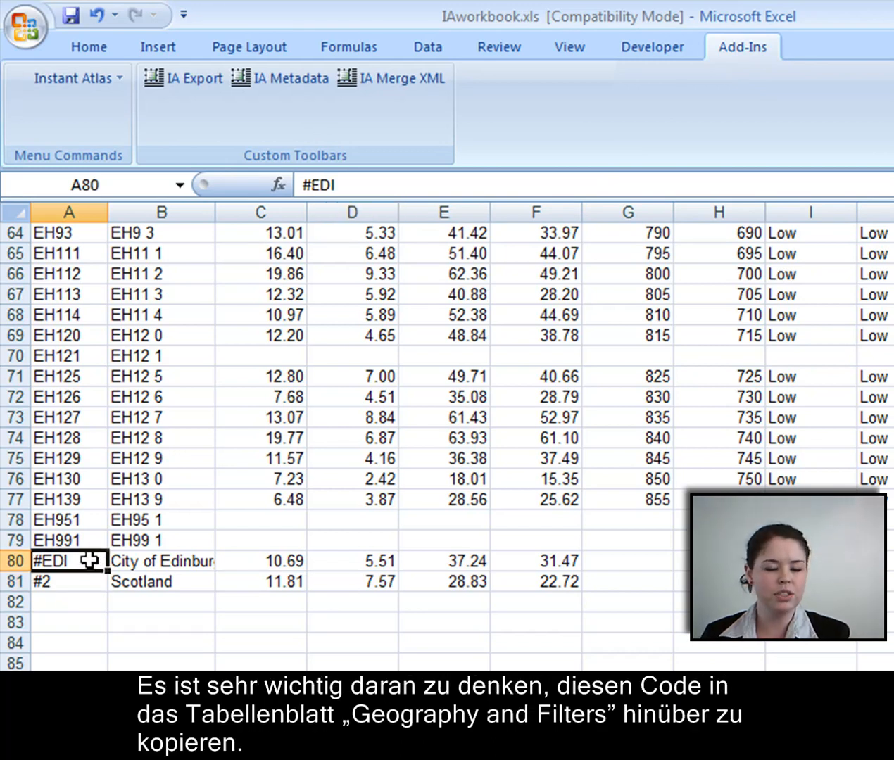
{"action": "key", "text": "ctrl+c"}
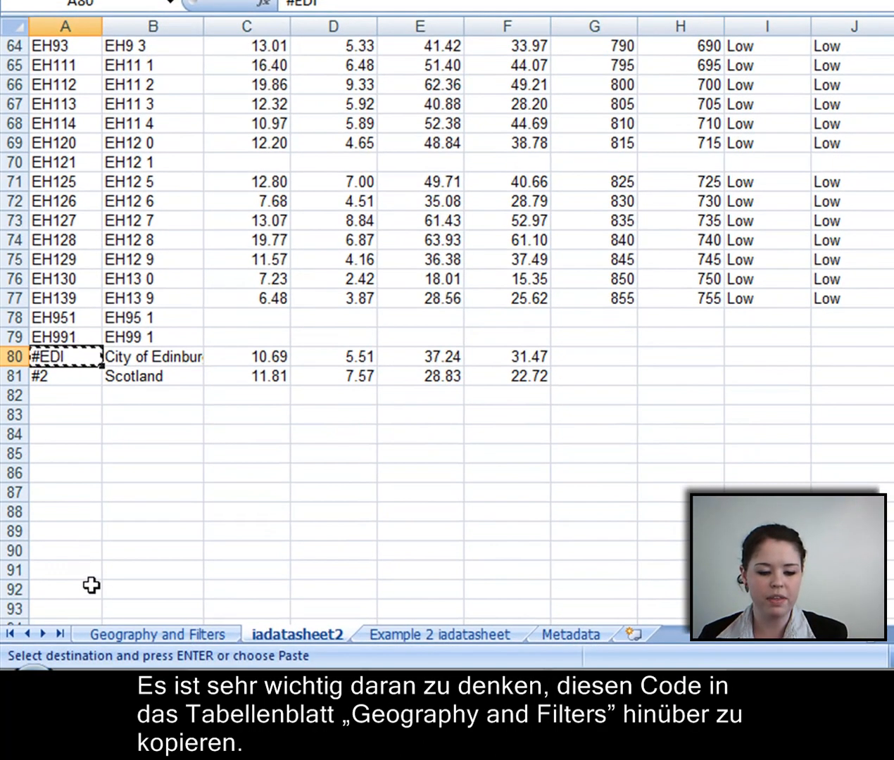
{"action": "left_click", "coordinate": [137, 634]}
{"action": "scroll", "coordinate": [122, 563], "scroll_direction": "down", "scroll_amount": 20}
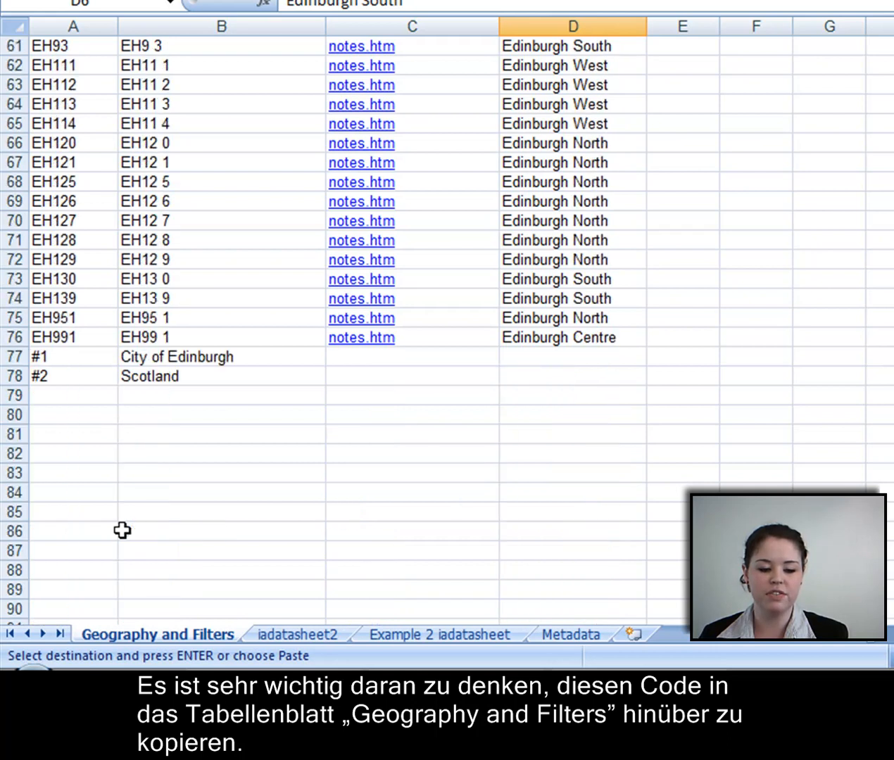
{"action": "left_click", "coordinate": [101, 355]}
{"action": "key", "text": "ctrl+v"}
{"action": "left_click", "coordinate": [197, 356]}
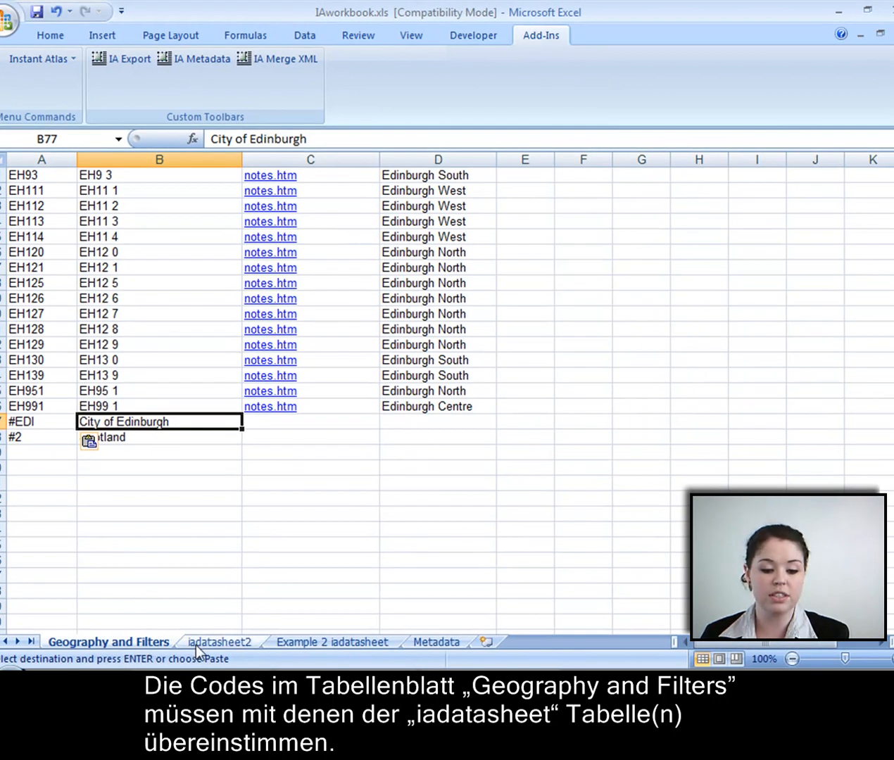
Step: Export the workbook data with IA Export from iadatasheet2, overwriting data.xml in C:\New Folder
{"action": "left_click", "coordinate": [202, 645]}
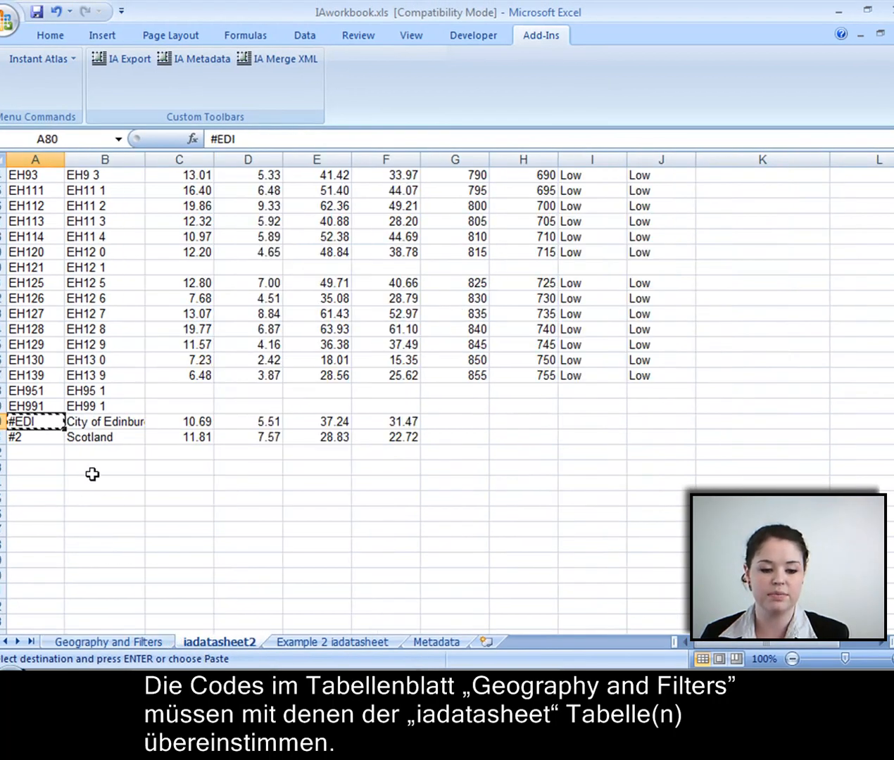
{"action": "scroll", "coordinate": [93, 475], "scroll_direction": "up", "scroll_amount": 15}
{"action": "scroll", "coordinate": [93, 475], "scroll_direction": "up", "scroll_amount": 7}
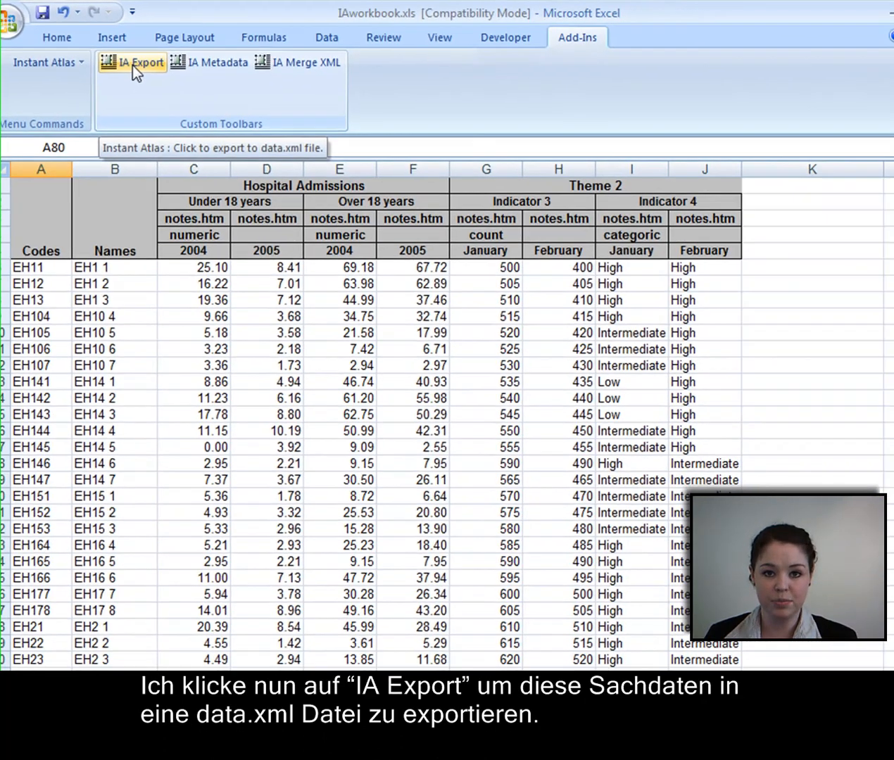
{"action": "left_click", "coordinate": [195, 85]}
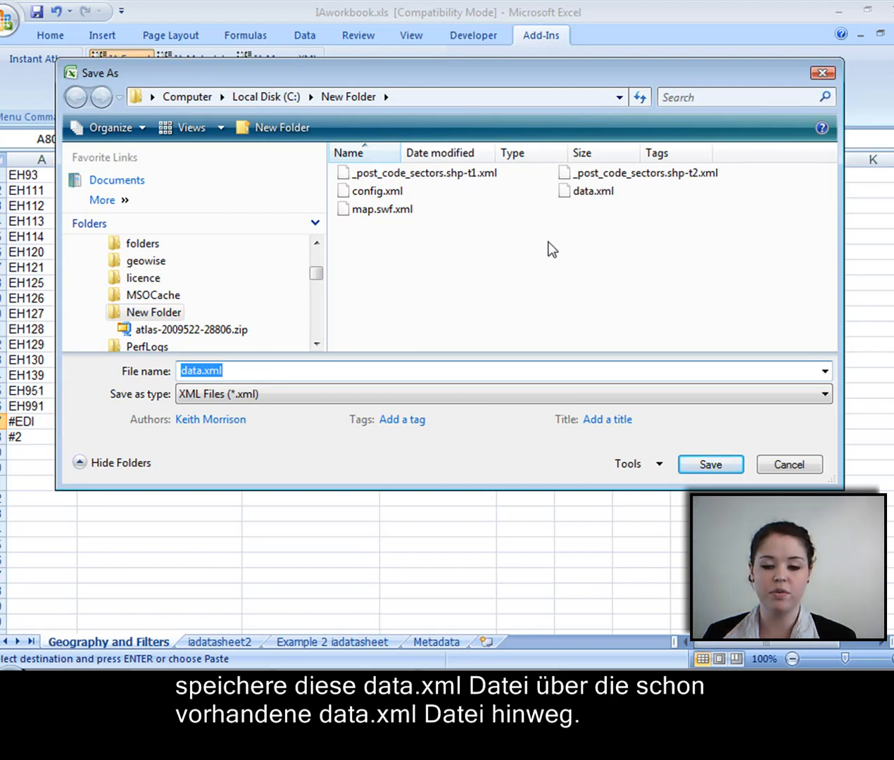
{"action": "mouse_move", "coordinate": [589, 193]}
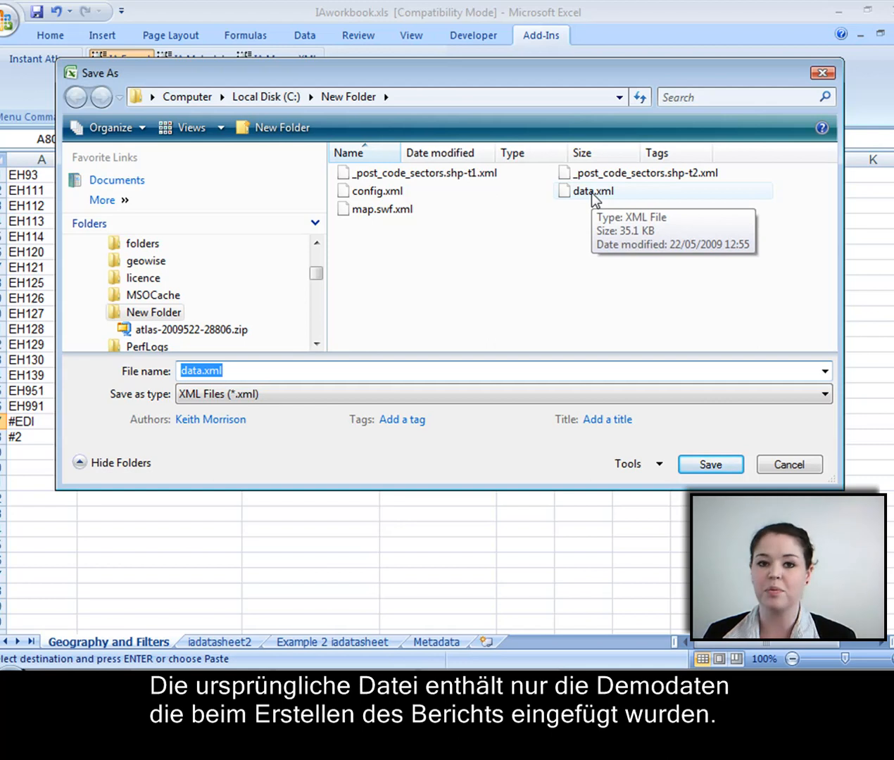
{"action": "left_click", "coordinate": [729, 465]}
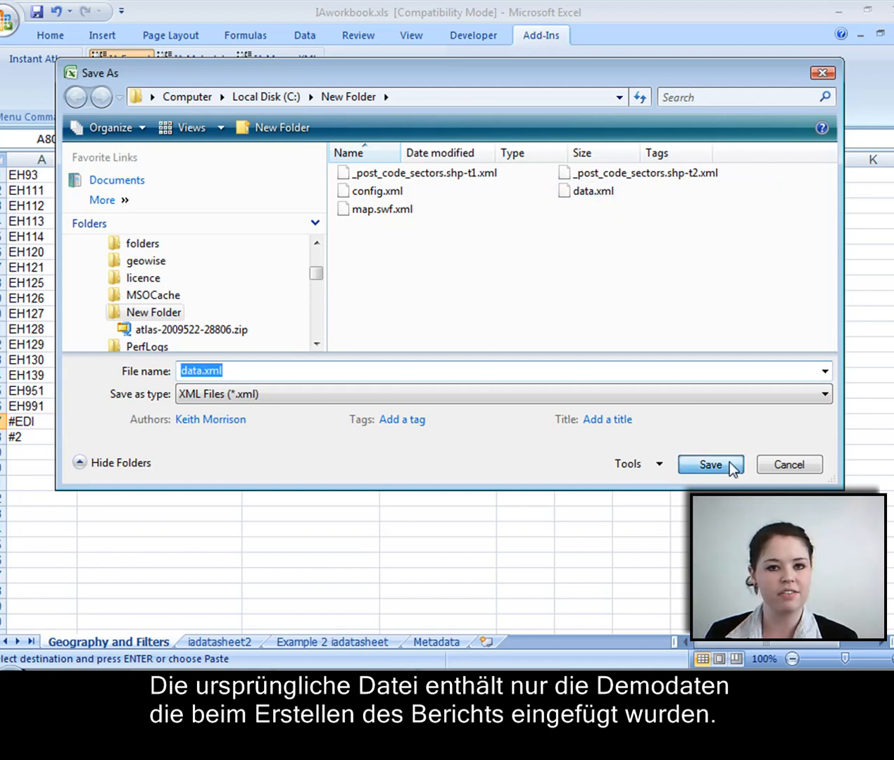
{"action": "left_click", "coordinate": [453, 404]}
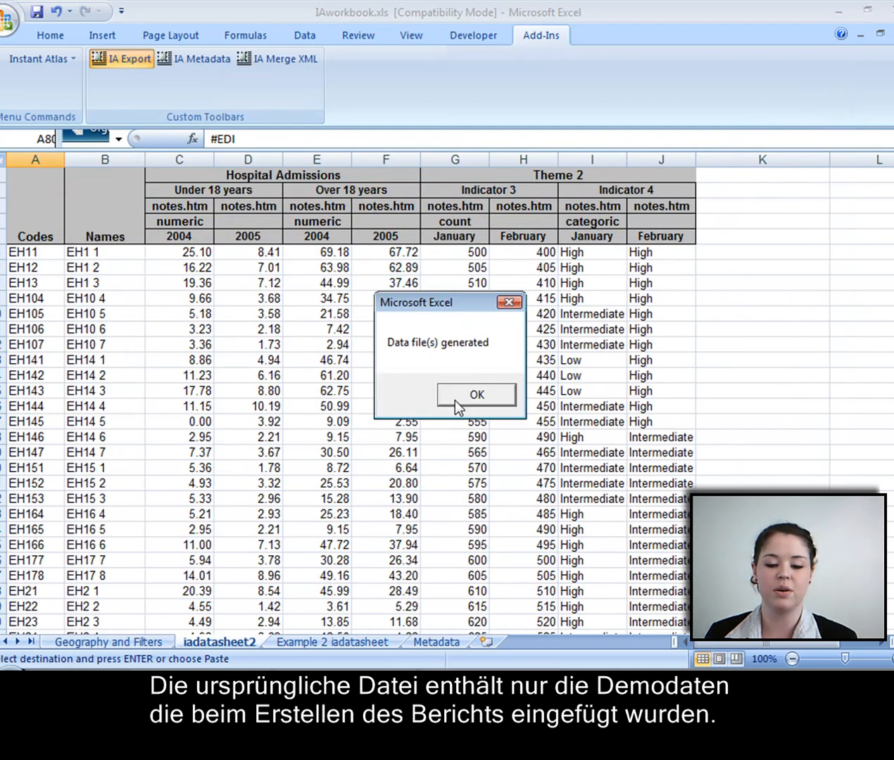
{"action": "left_click", "coordinate": [459, 399]}
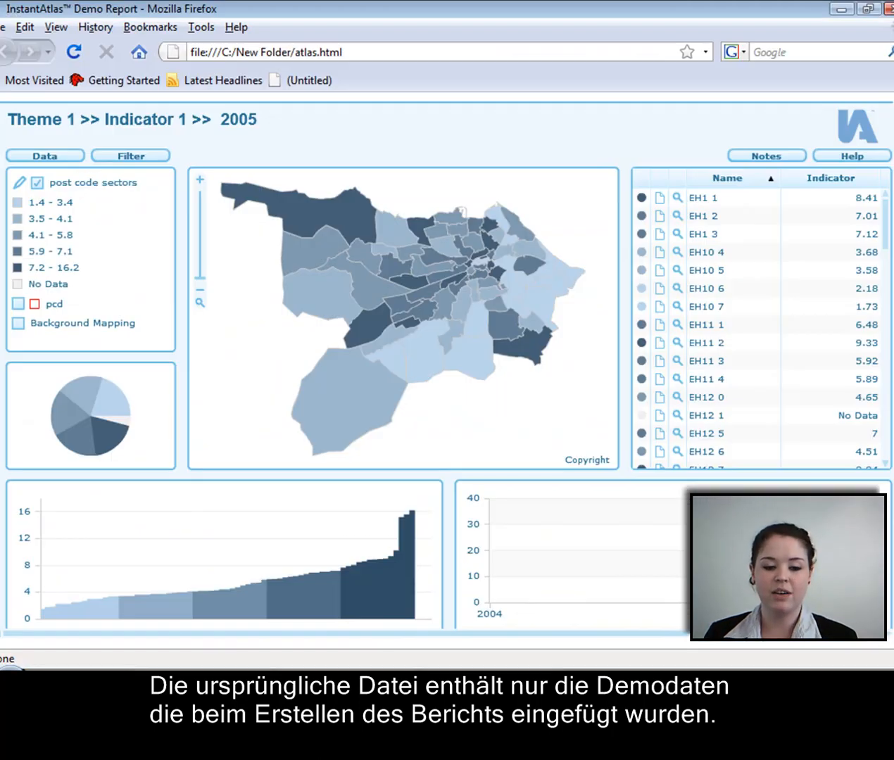
Step: Switch to the InstantAtlas Demo Report in Firefox, reload it and select the EH3 9 area on the map
{"action": "left_click", "coordinate": [73, 52]}
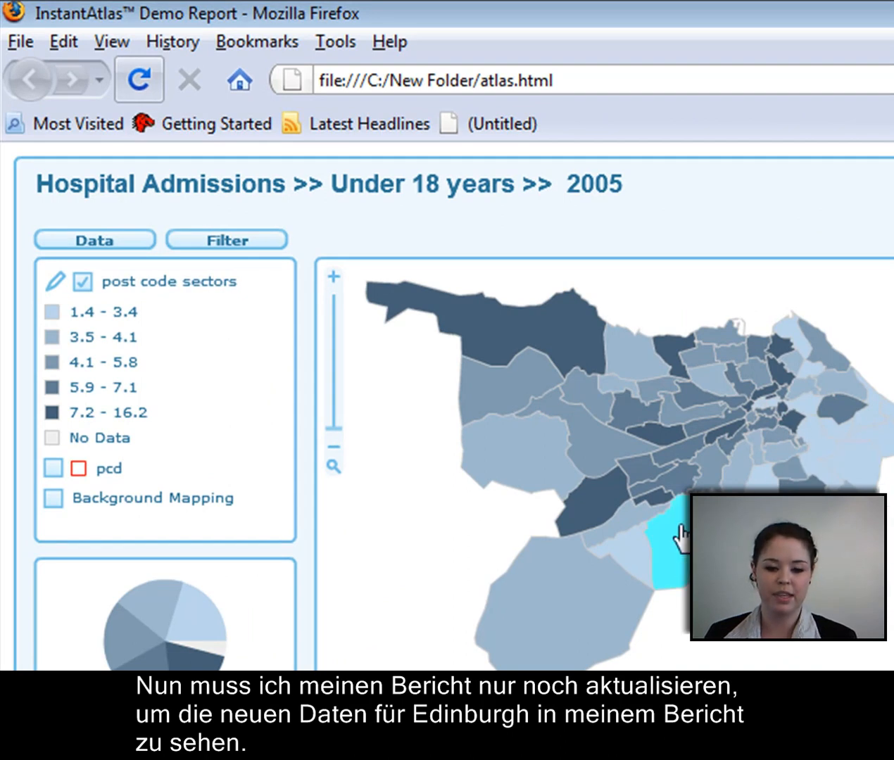
{"action": "left_click", "coordinate": [675, 559]}
{"action": "left_click", "coordinate": [679, 439]}
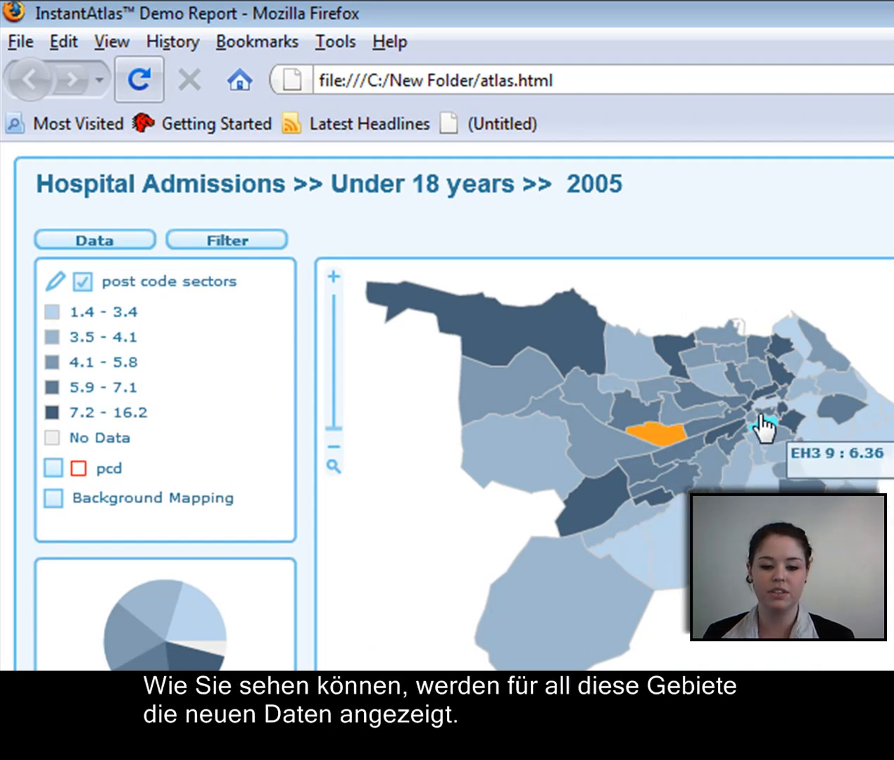
{"action": "left_click", "coordinate": [761, 419]}
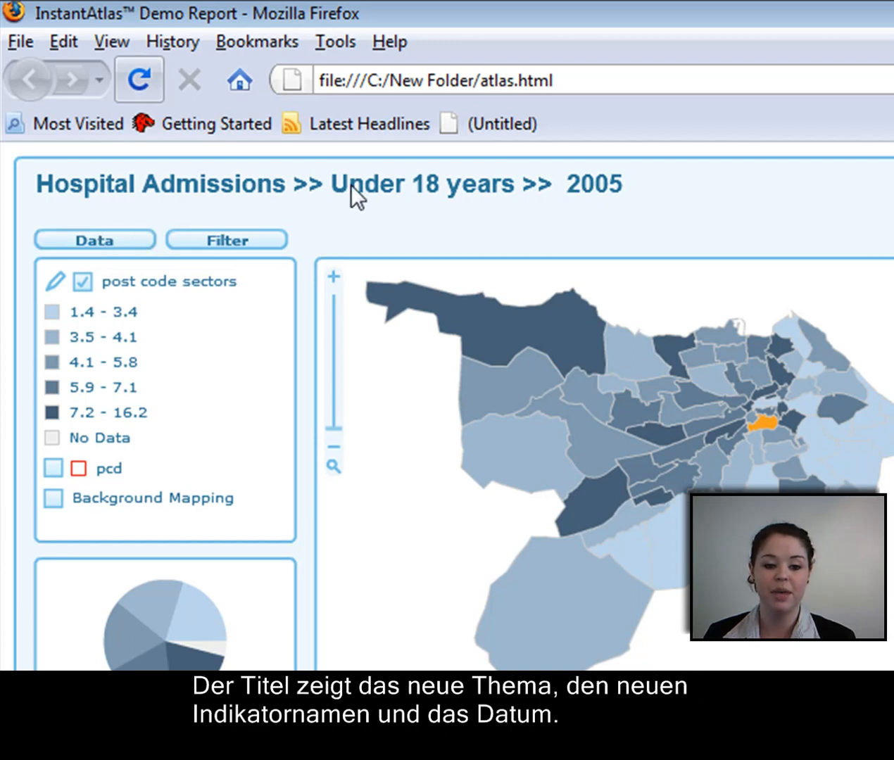
Step: Set the report's displayed data to the Hospital Admissions theme, Over 18 years indicator, 2004
{"action": "left_click", "coordinate": [130, 239]}
{"action": "left_click", "coordinate": [133, 273]}
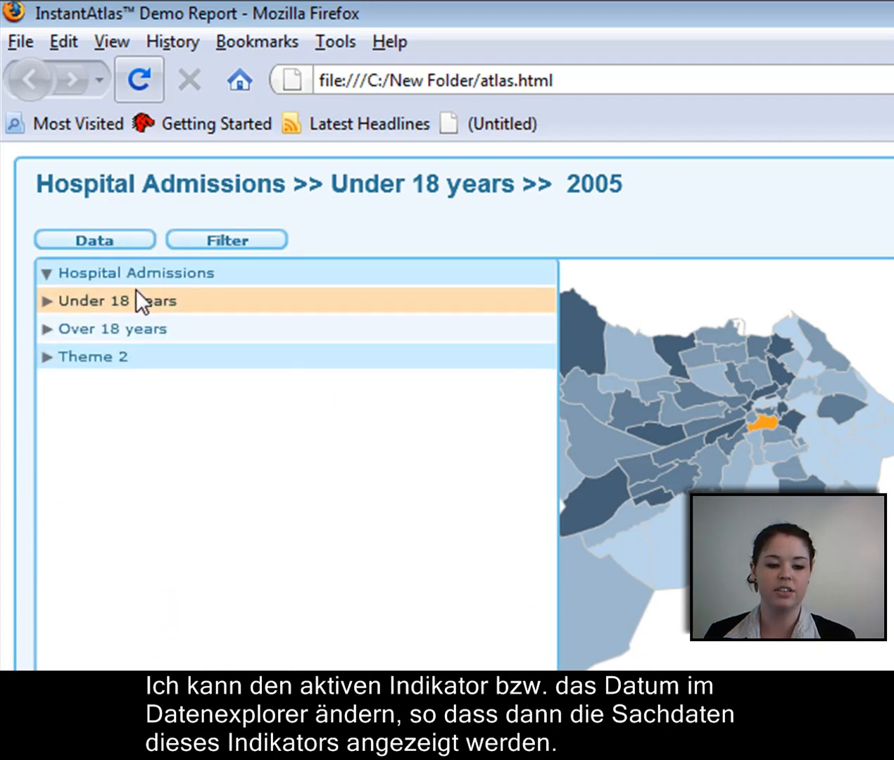
{"action": "left_click", "coordinate": [138, 328]}
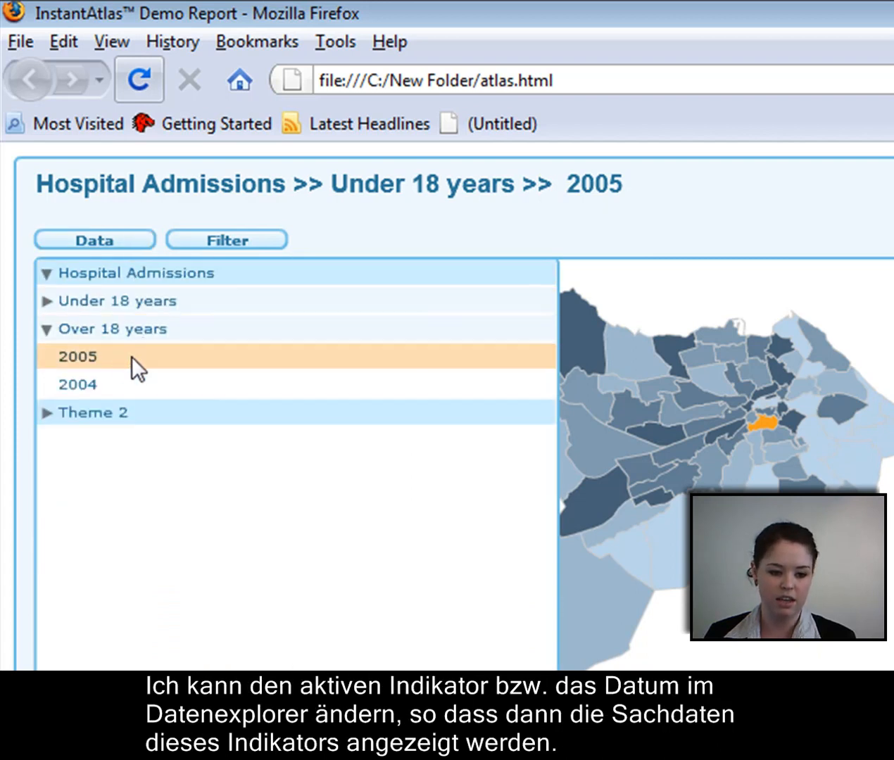
{"action": "left_click", "coordinate": [94, 386]}
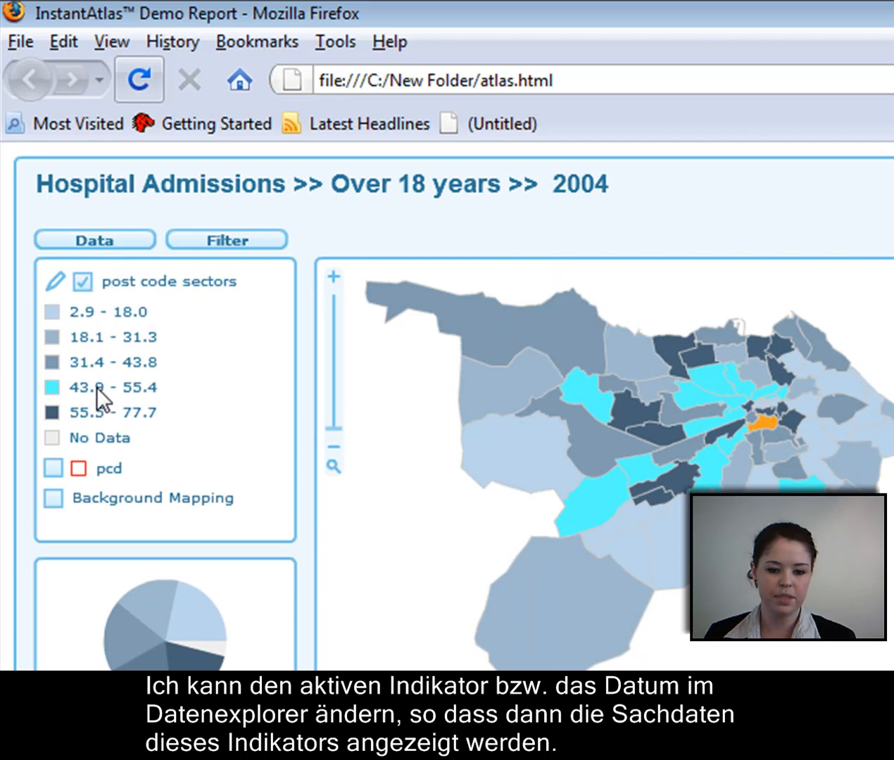